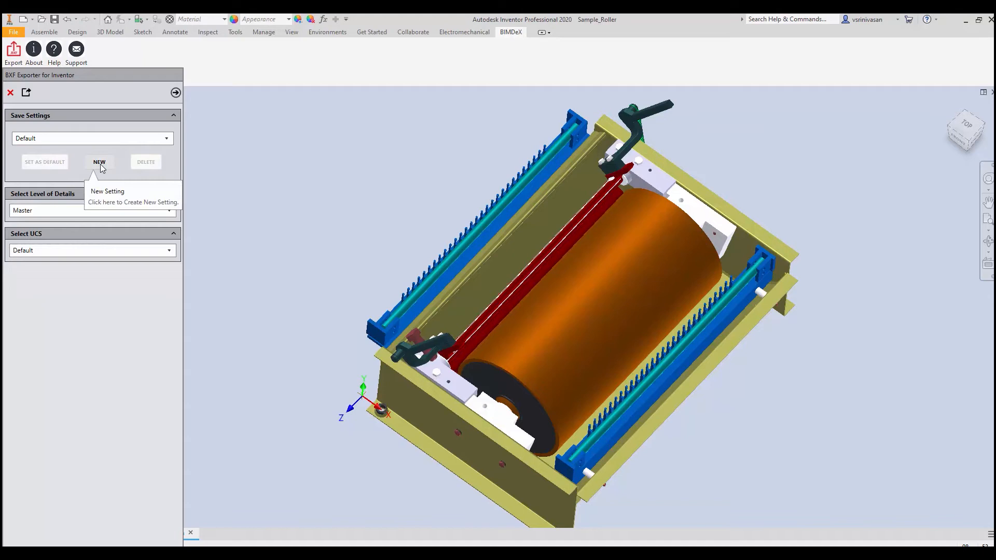
# Create a new export setting named TestDemo
pyautogui.click(195, 150)
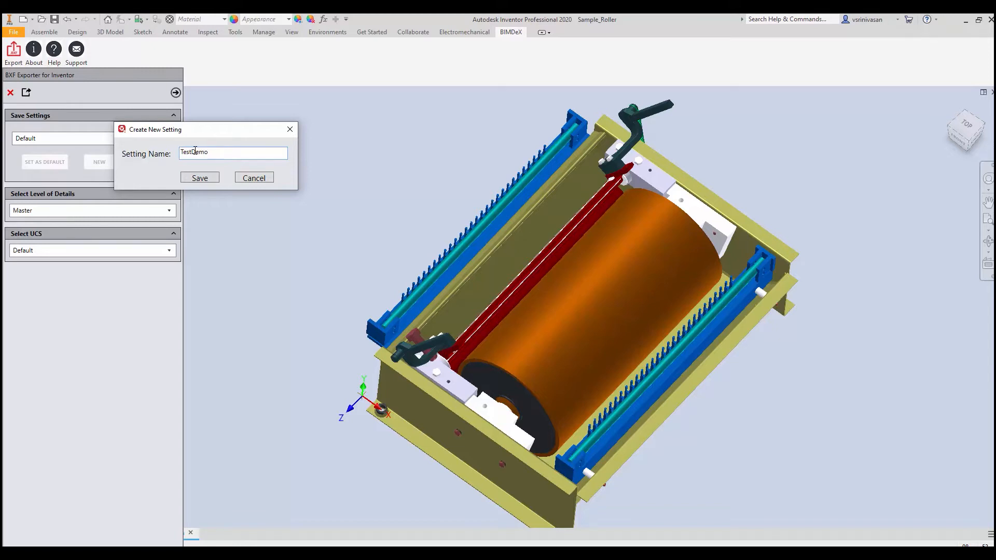
pyautogui.moveTo(218, 152); pyautogui.dragTo(160, 156)
pyautogui.click(199, 178)
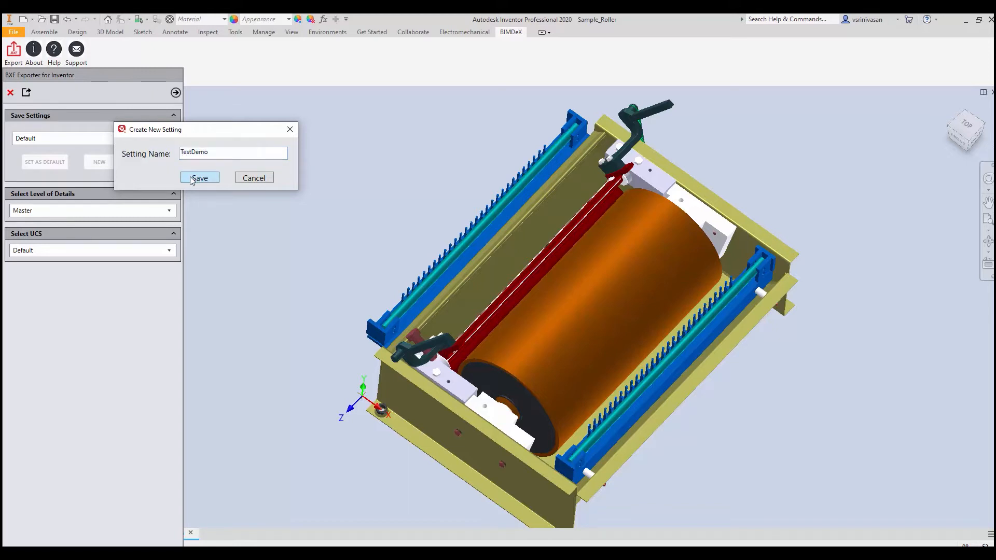
# Set the export's level of detail to LevelofDetail1 and its coordinate system to UCS2
pyautogui.click(75, 210)
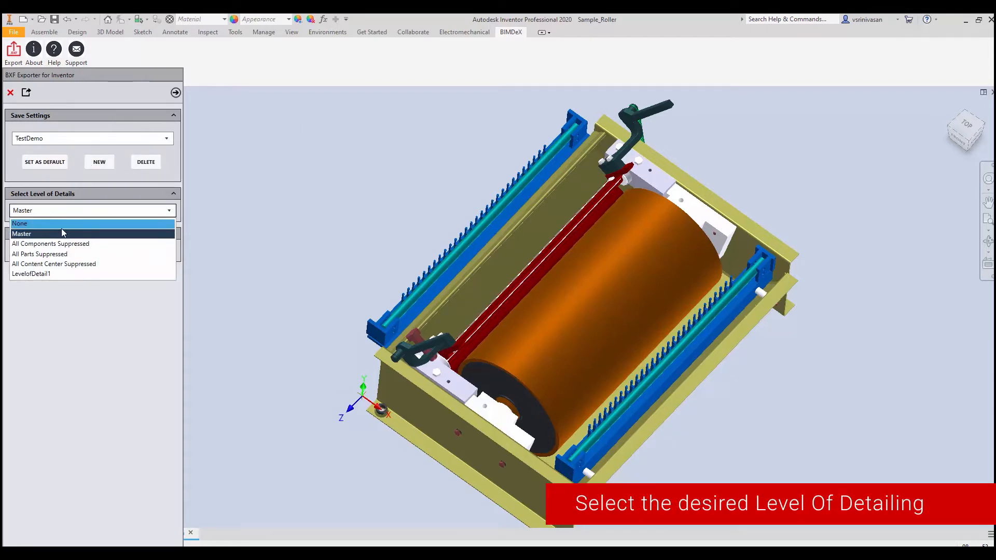
pyautogui.click(54, 272)
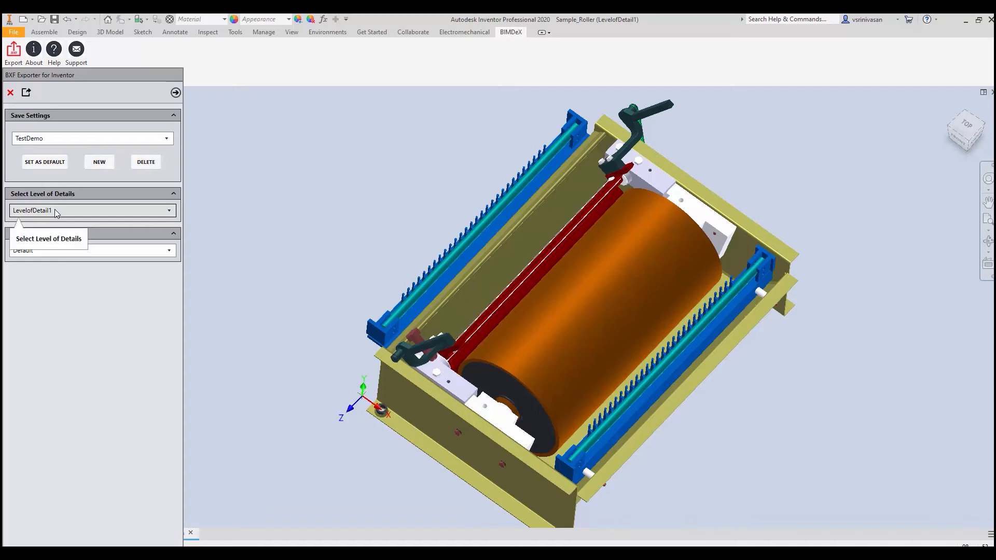
pyautogui.click(64, 249)
pyautogui.click(54, 275)
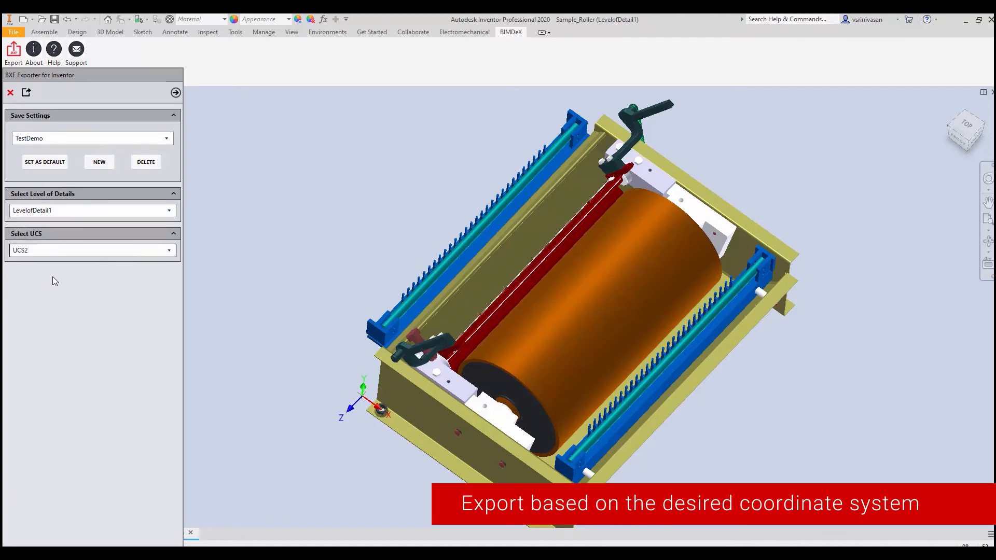
# Enable removal of parts by volume and by quantity, and of features with all holes ignored, in the simplification settings
pyautogui.click(175, 94)
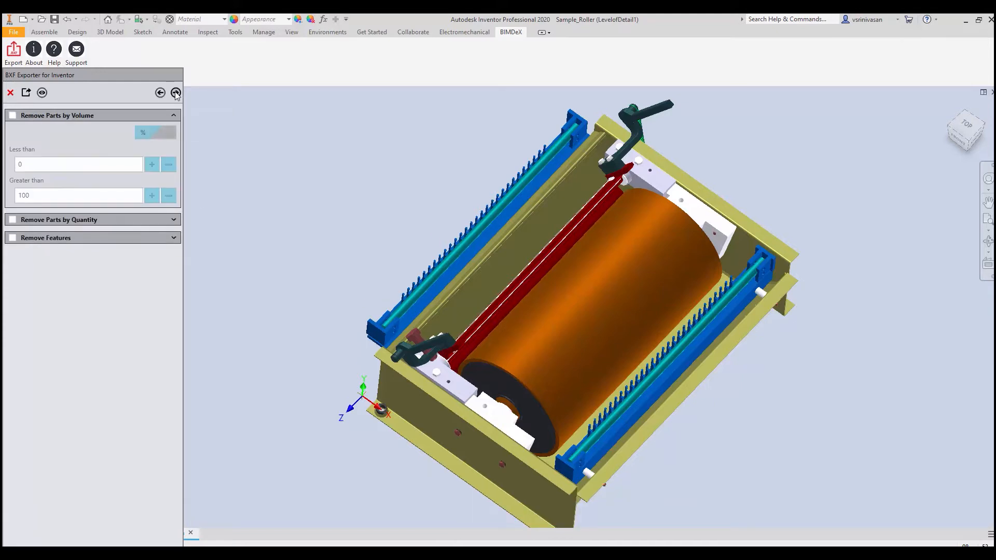
pyautogui.click(13, 115)
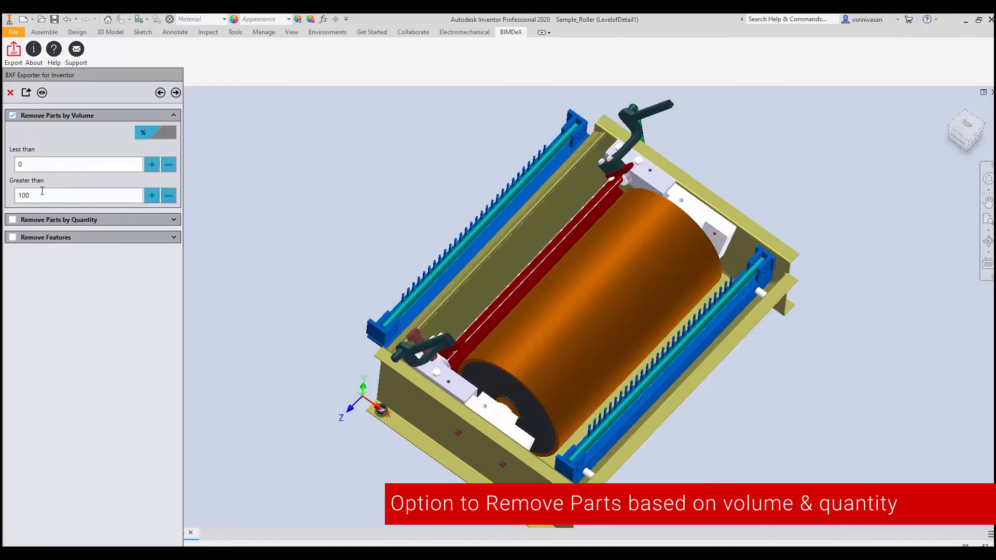
pyautogui.click(101, 220)
pyautogui.click(12, 220)
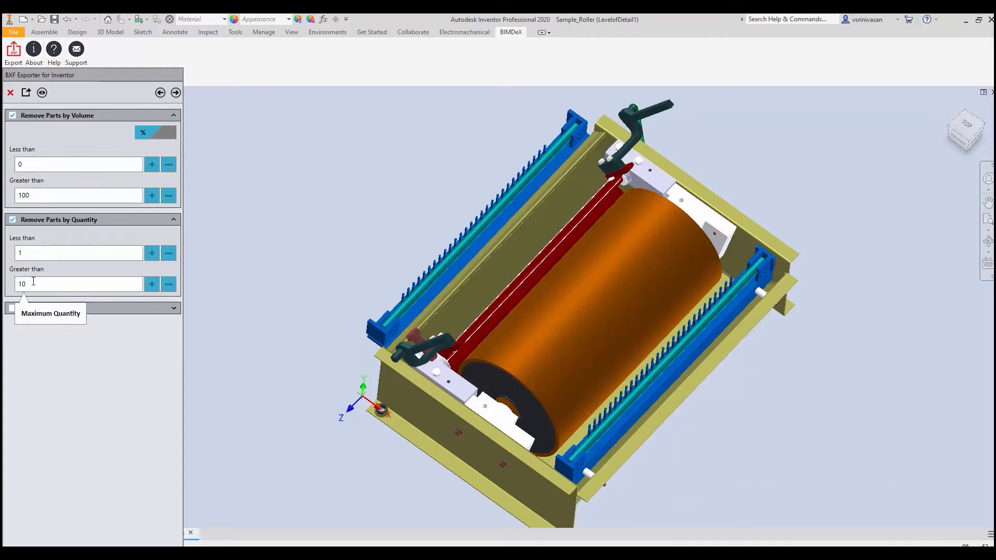
pyautogui.click(29, 309)
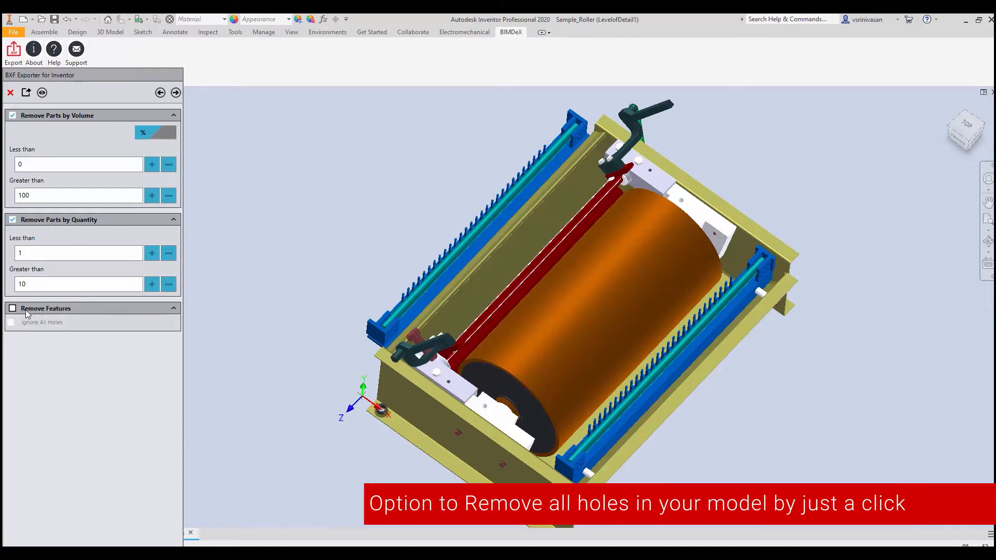
pyautogui.click(12, 309)
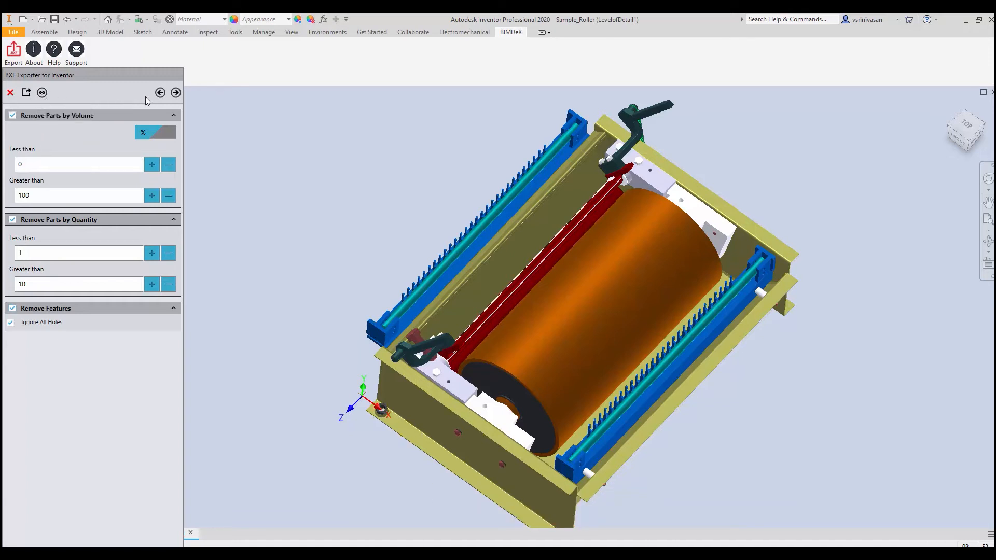
# Proceed to the export's component list, enlarge it and look through the listed components
pyautogui.click(176, 93)
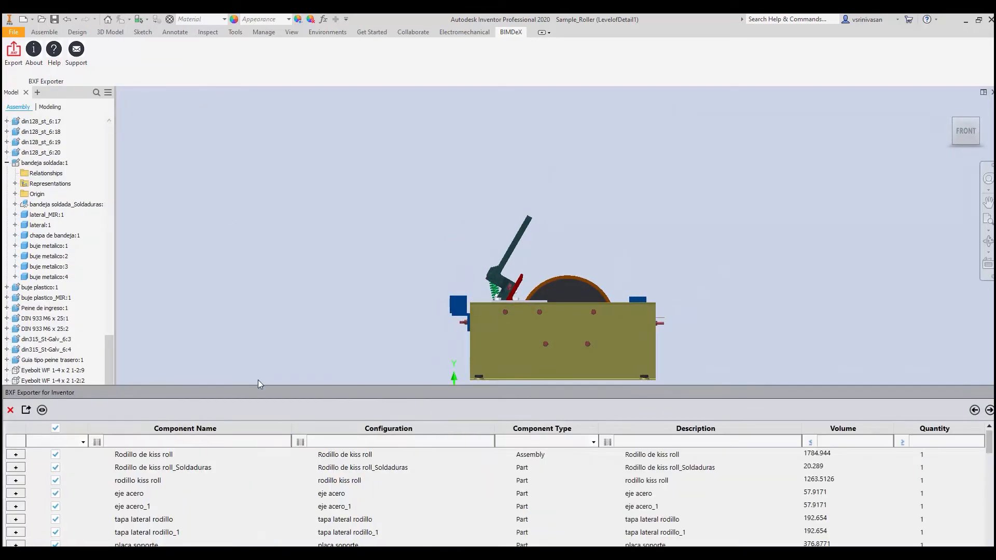
pyautogui.moveTo(258, 386); pyautogui.dragTo(240, 239)
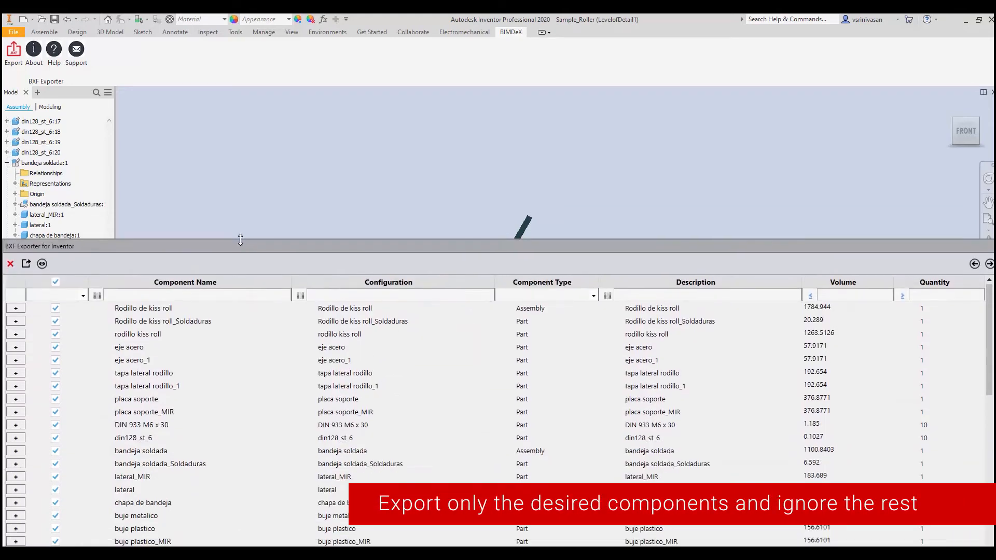
pyautogui.scroll(-8, 223, 399)
pyautogui.scroll(-2, 223, 399)
pyautogui.scroll(3, 223, 400)
pyautogui.scroll(7, 223, 399)
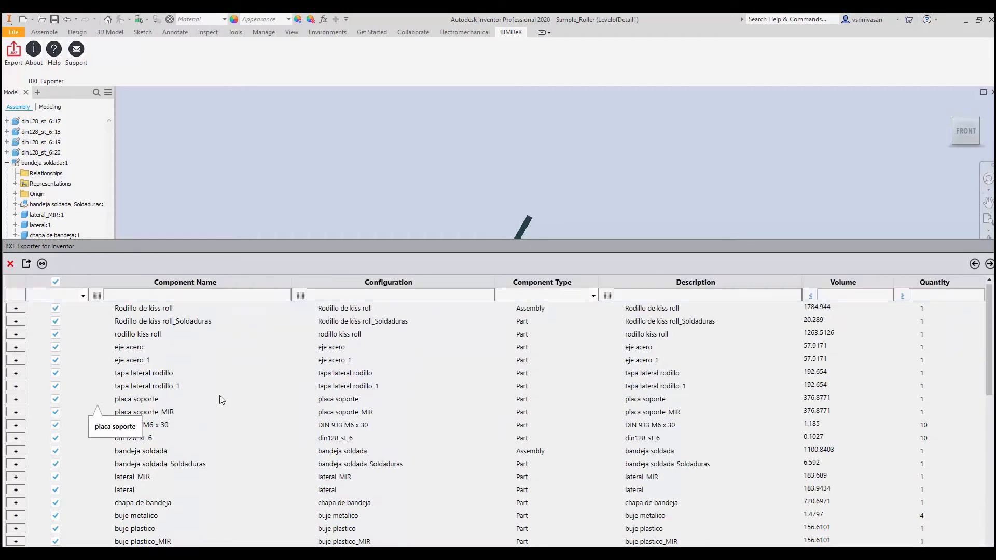
# Expand the DIN 933 M6 x 30 instances, preview the second one in the model, and collapse the group again
pyautogui.click(17, 426)
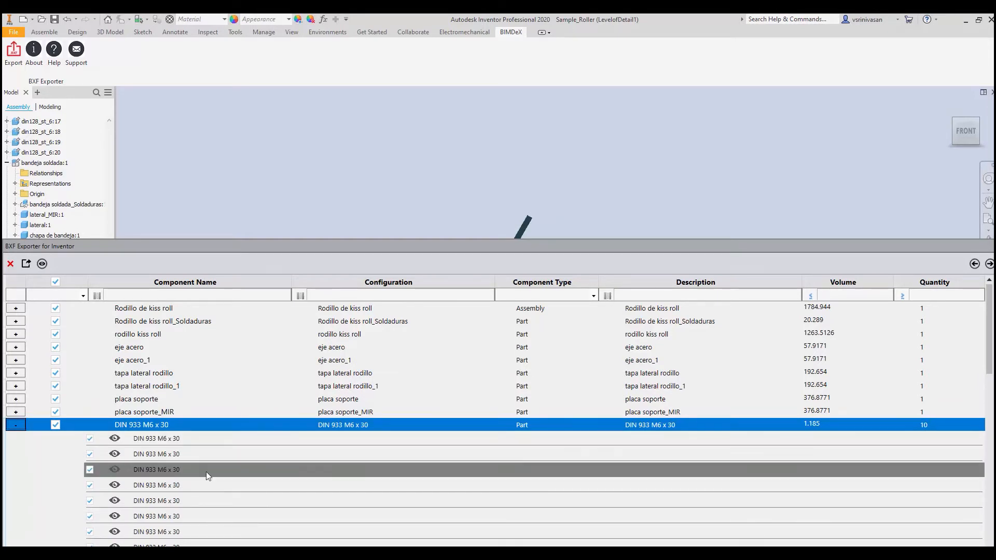
pyautogui.scroll(-3, 187, 474)
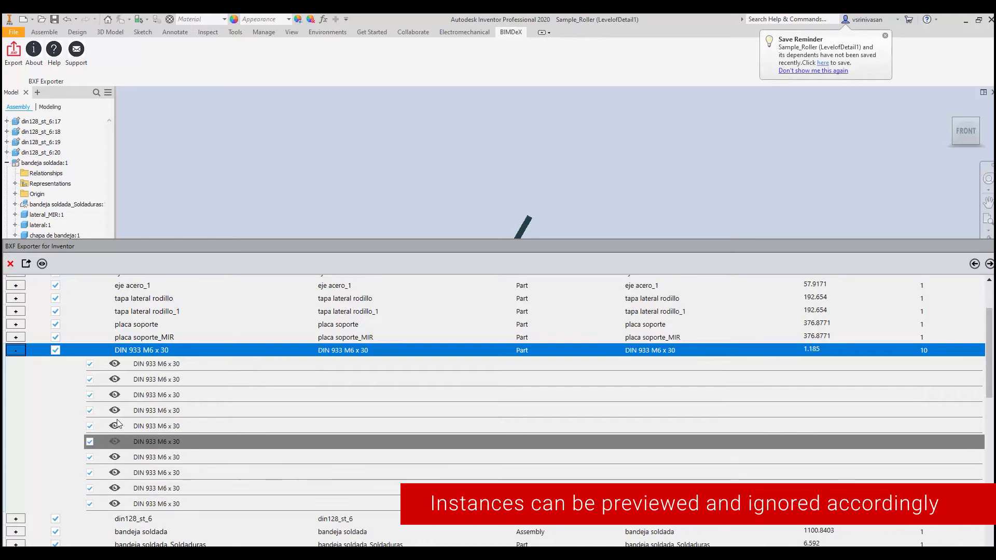
pyautogui.click(115, 379)
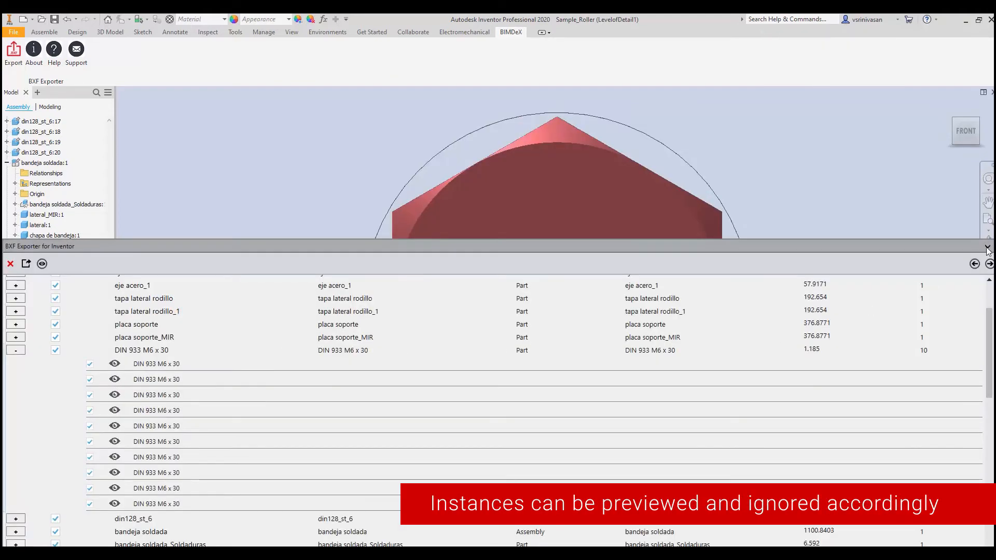
pyautogui.click(987, 248)
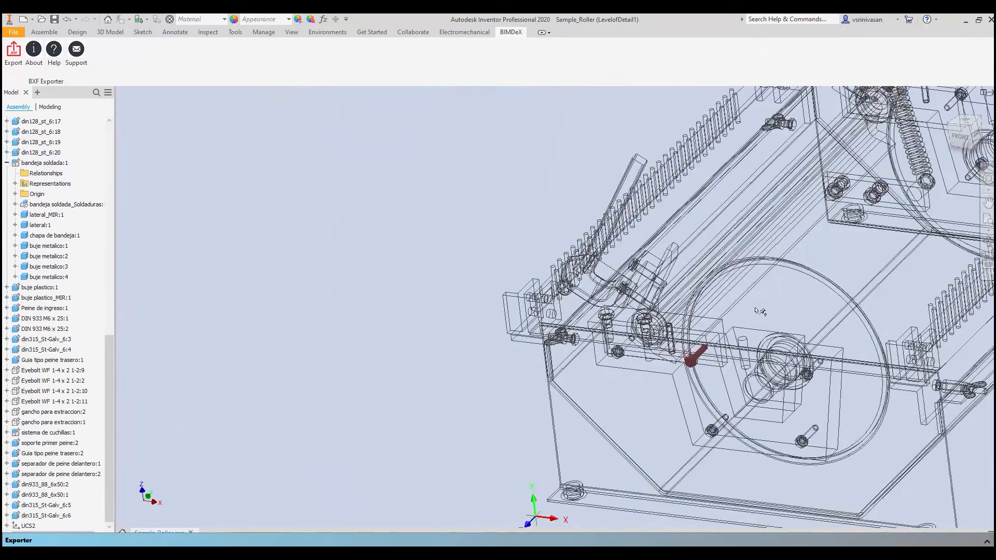
pyautogui.click(984, 541)
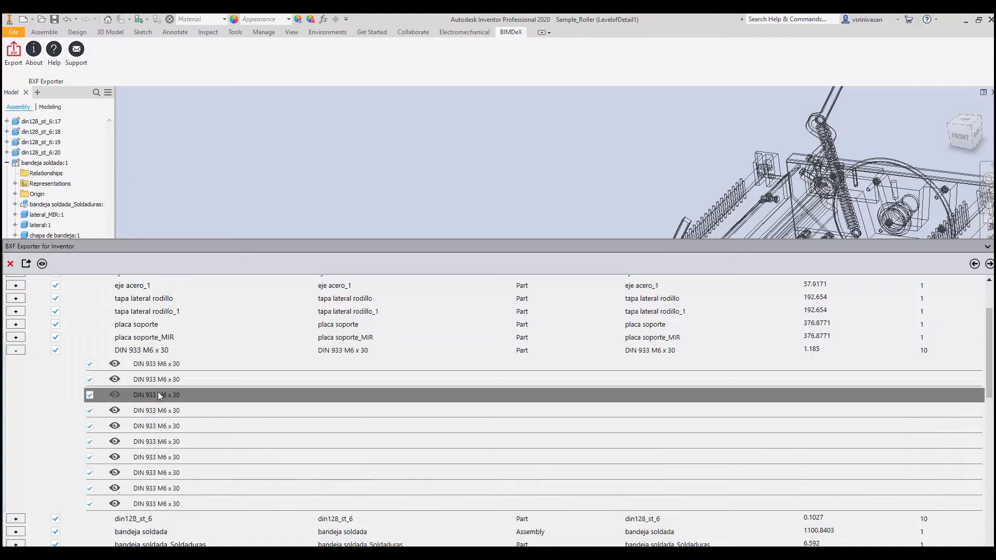
pyautogui.click(17, 352)
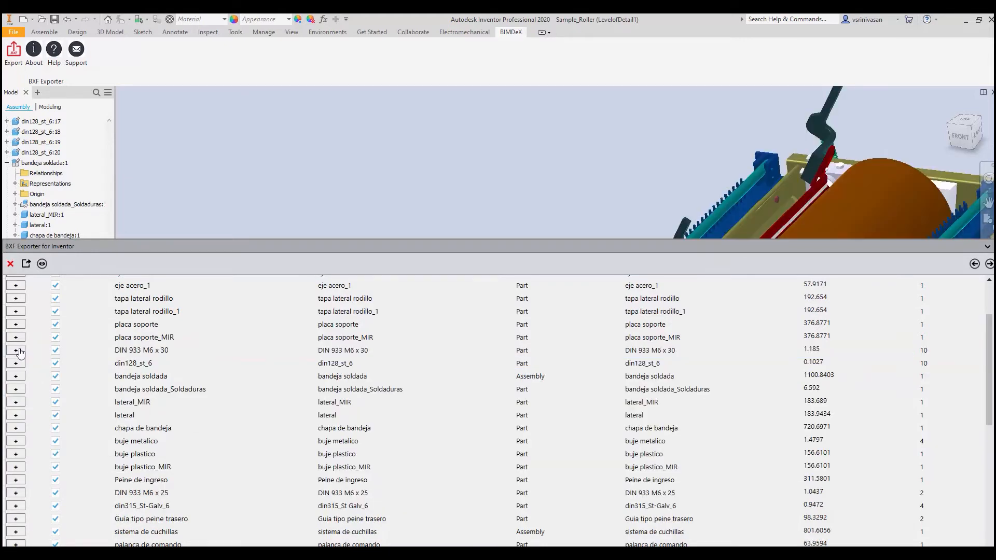
pyautogui.scroll(3, 20, 353)
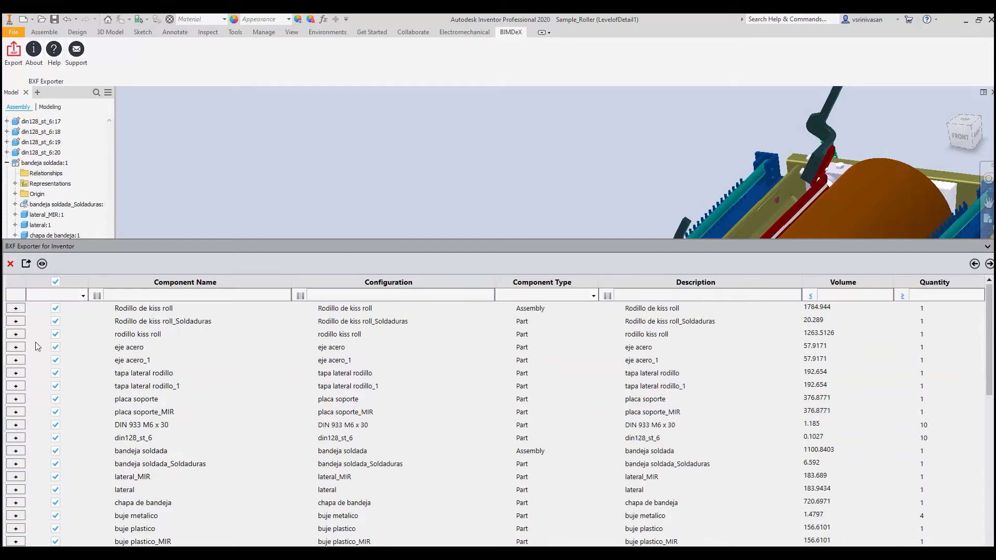
# Filter the component list to names starting with "ro" and select the rodillo kiss roll part
pyautogui.click(96, 297)
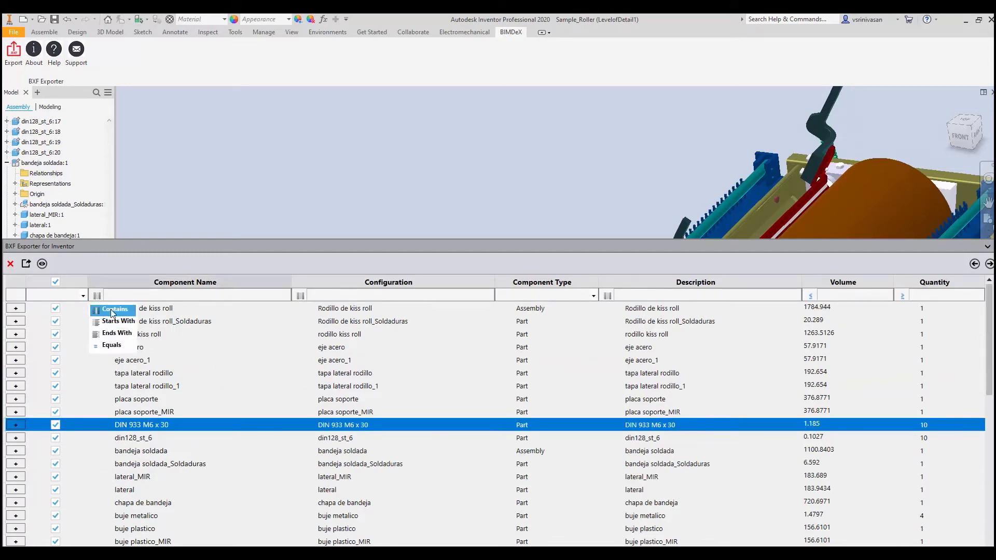
pyautogui.click(112, 322)
pyautogui.click(133, 295)
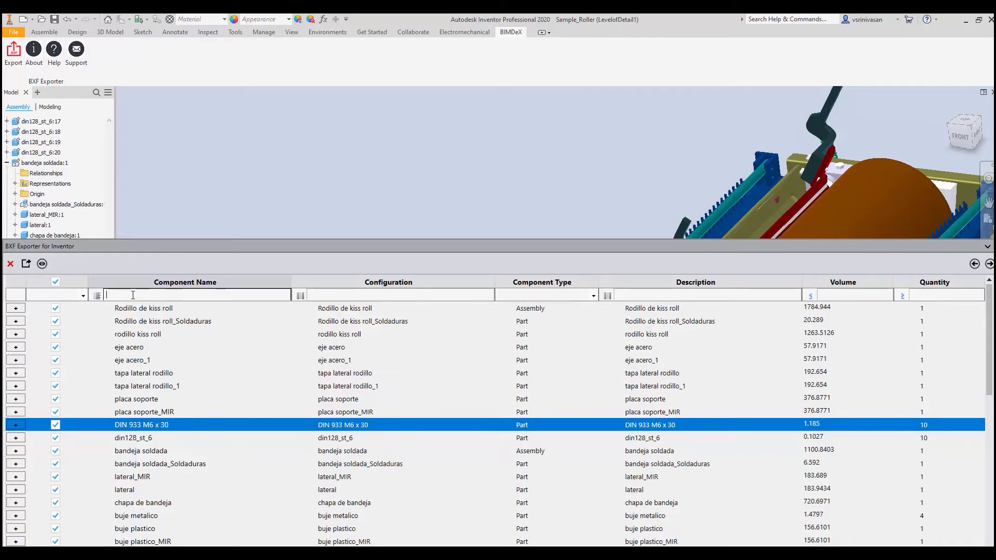
pyautogui.write('r')
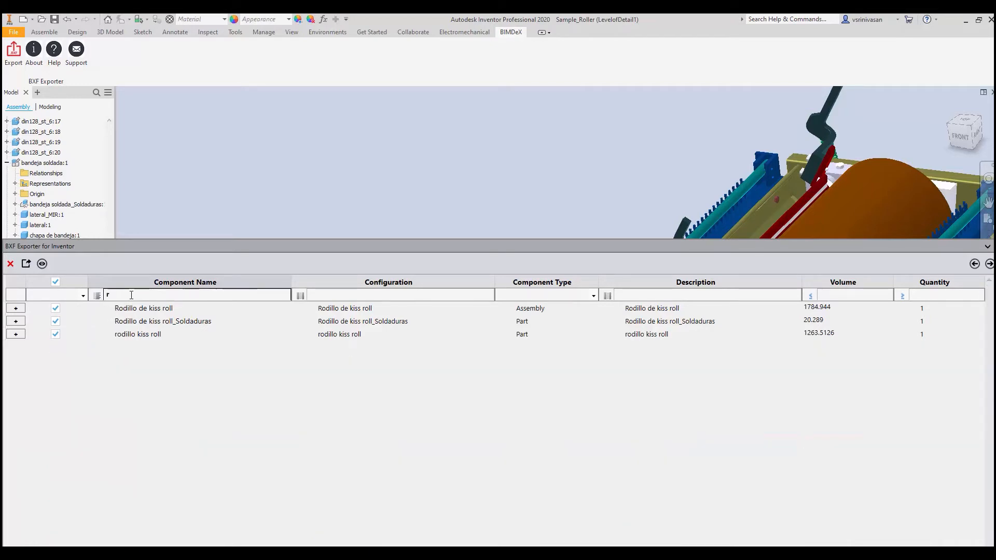
pyautogui.write('o')
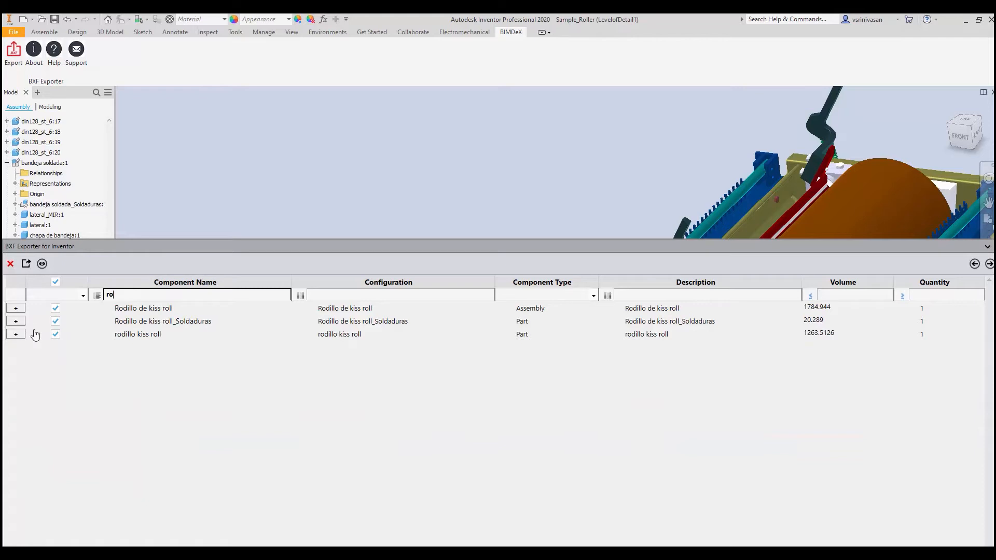
pyautogui.click(60, 334)
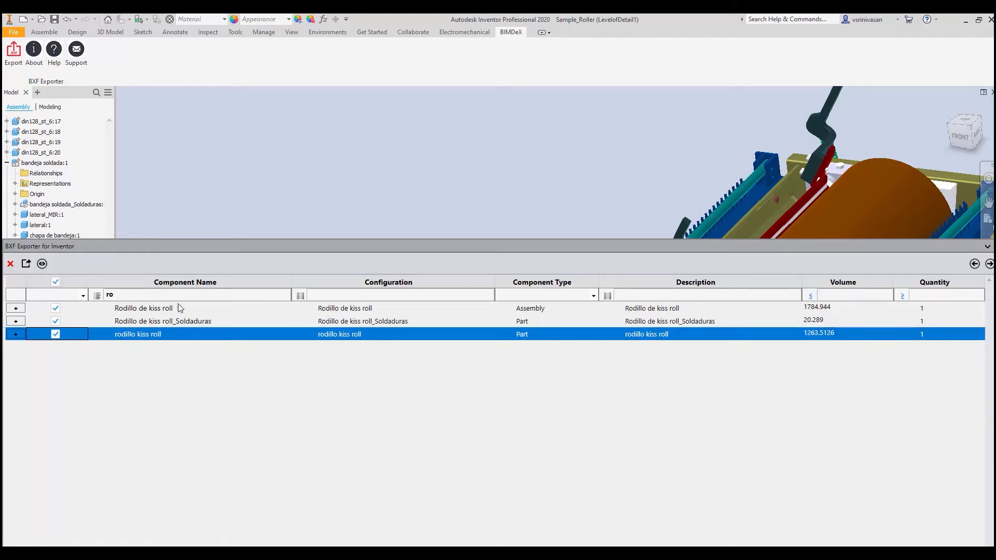
# Examine the filter options for configuration, component type, volume and quantity, and clear the component name filter
pyautogui.click(300, 295)
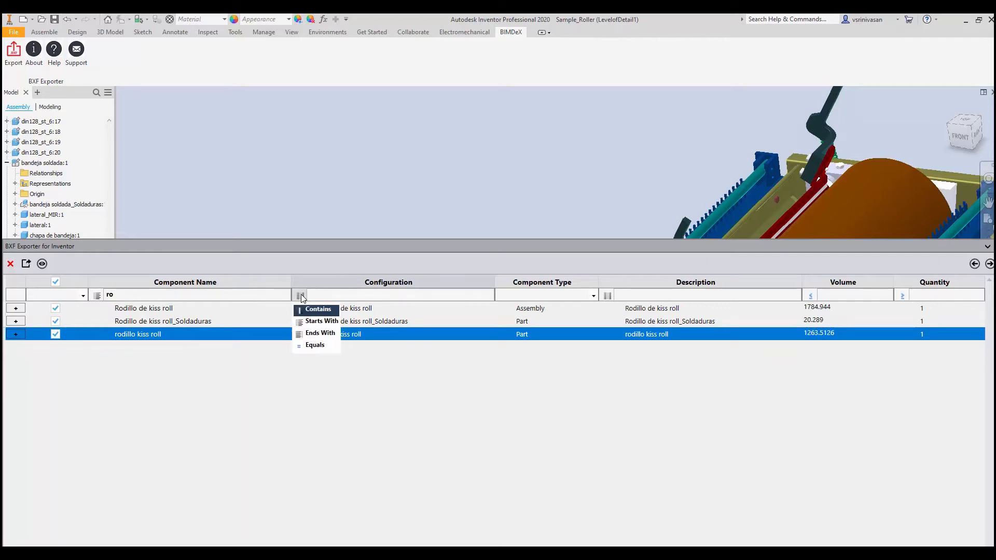
pyautogui.click(303, 298)
pyautogui.click(593, 297)
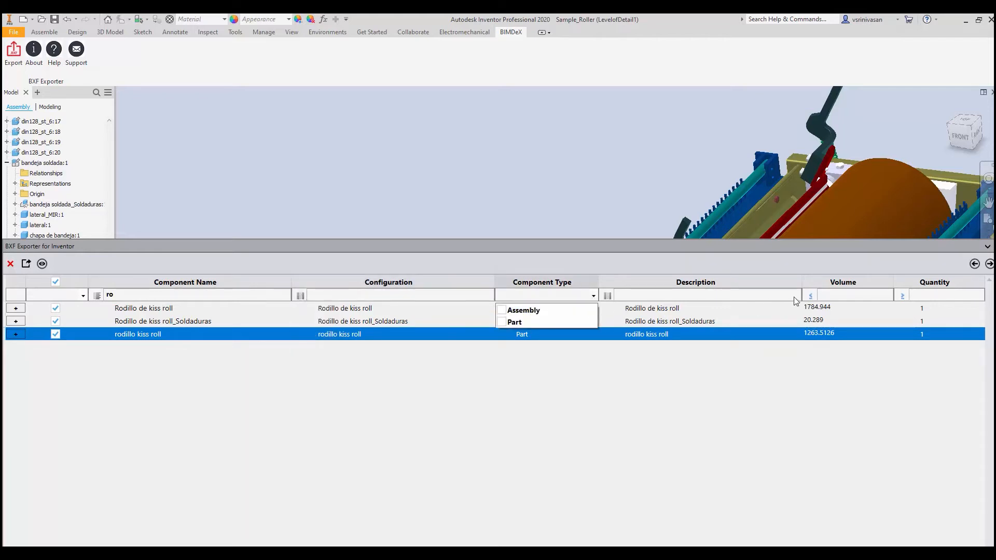
pyautogui.click(810, 297)
pyautogui.click(810, 296)
pyautogui.click(903, 295)
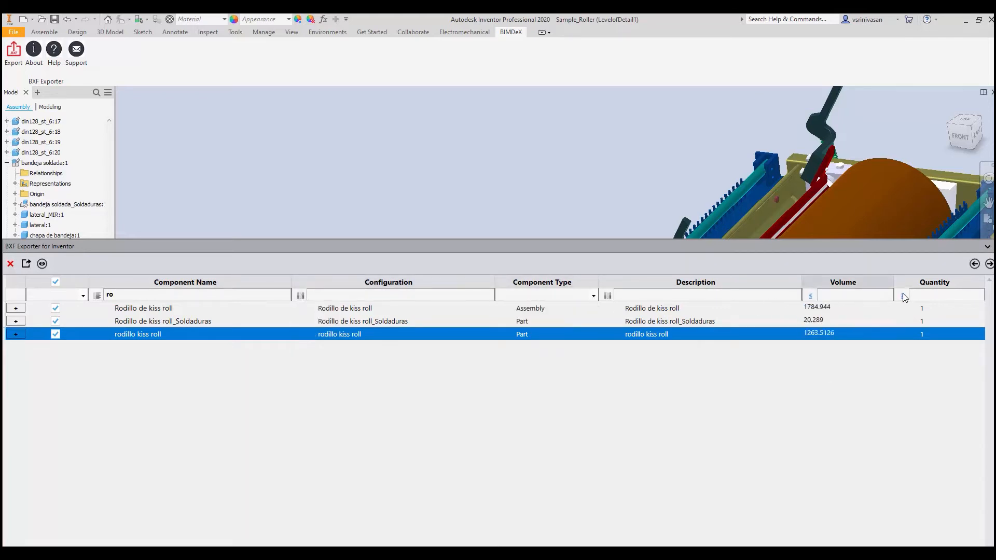
pyautogui.click(902, 294)
pyautogui.click(925, 309)
pyautogui.click(135, 294)
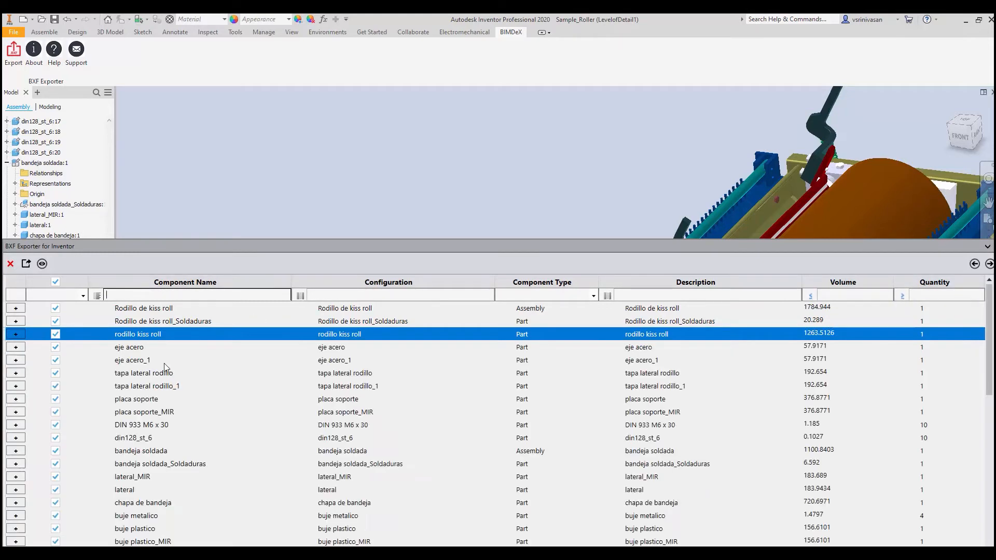
# Export the assembly as the BXF file Sample_Roller in the Demo folder on the desktop and finish the export
pyautogui.click(989, 264)
pyautogui.click(989, 264)
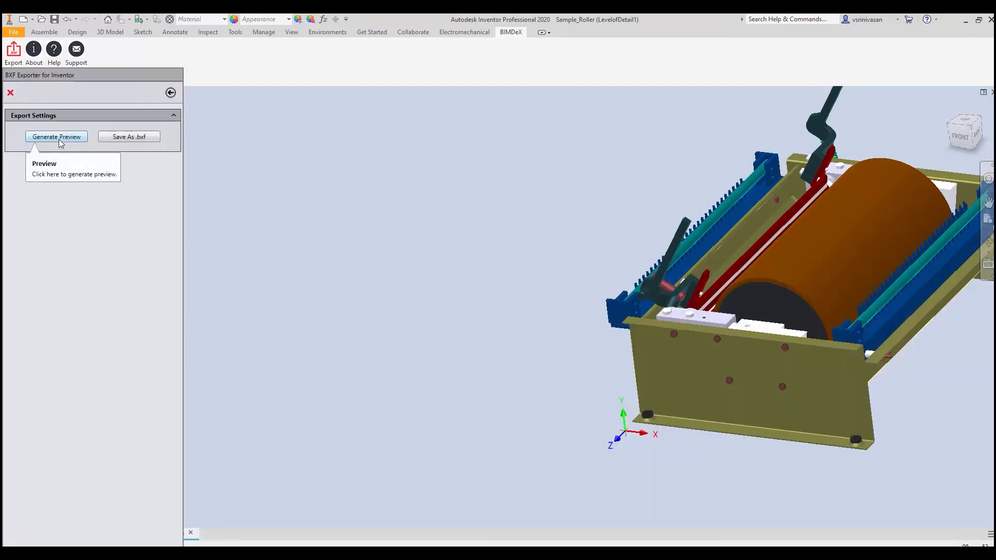
pyautogui.click(143, 138)
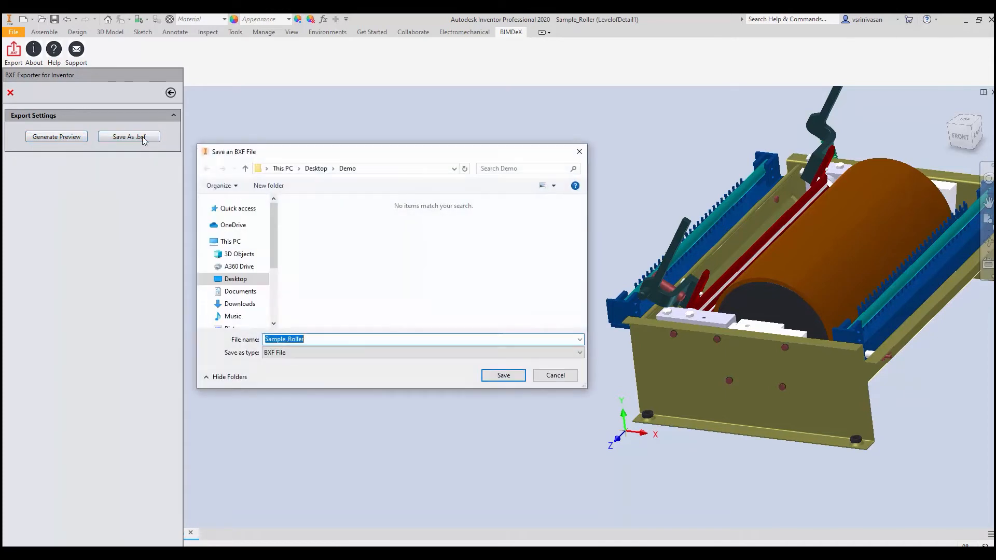
pyautogui.click(512, 377)
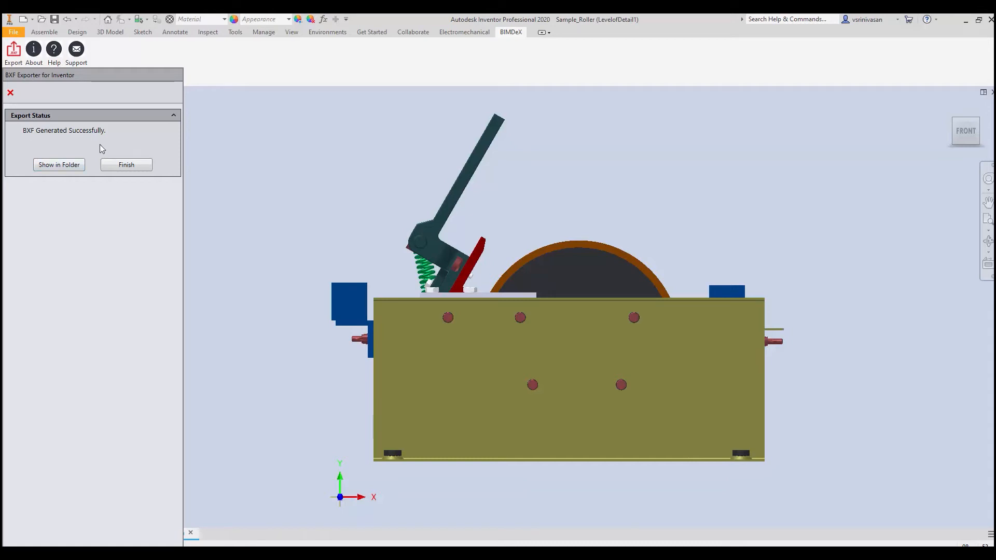
pyautogui.click(124, 165)
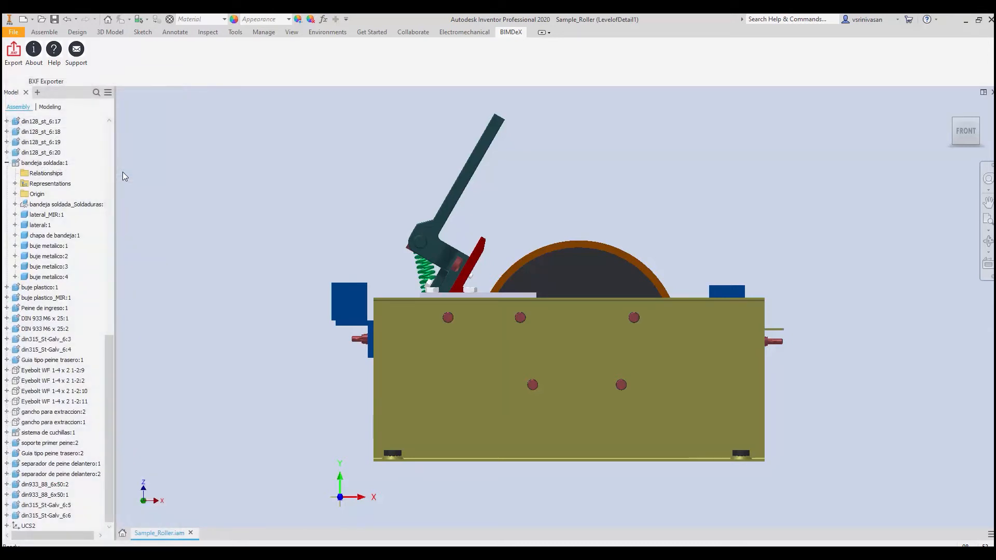
# Load the saved TestDemo export settings, review the removal filters by volume, quantity and features, and close the exporter without exporting
pyautogui.click(14, 66)
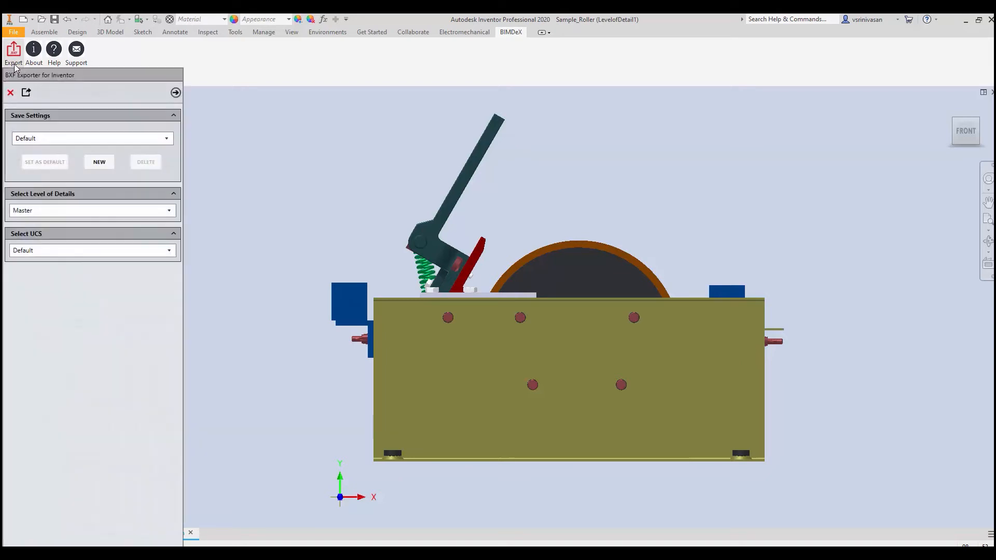
pyautogui.click(54, 139)
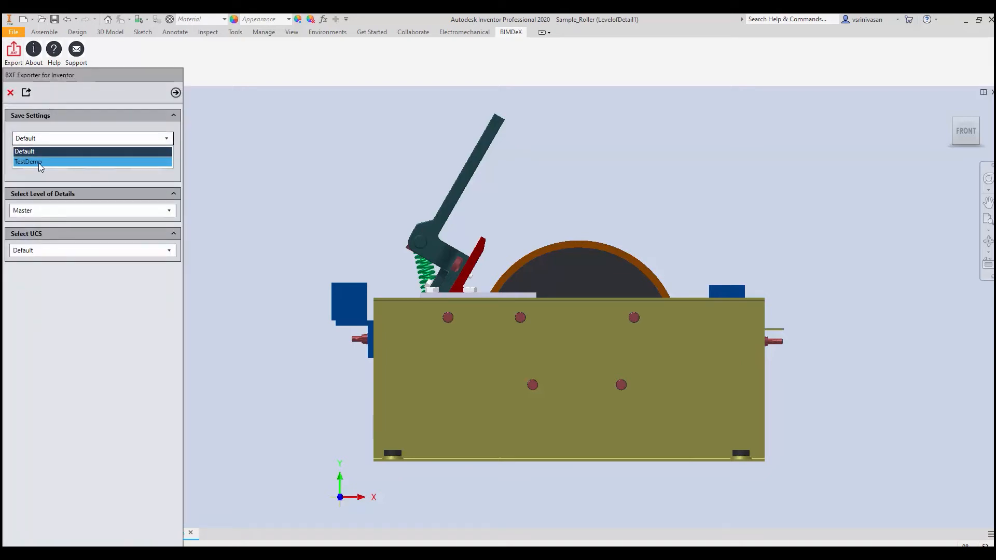
pyautogui.click(40, 164)
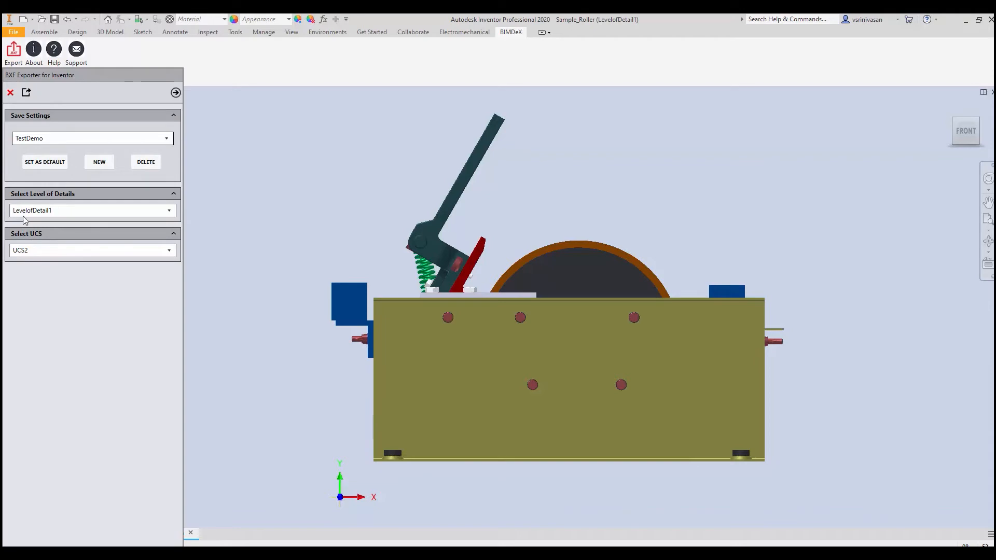
pyautogui.click(176, 93)
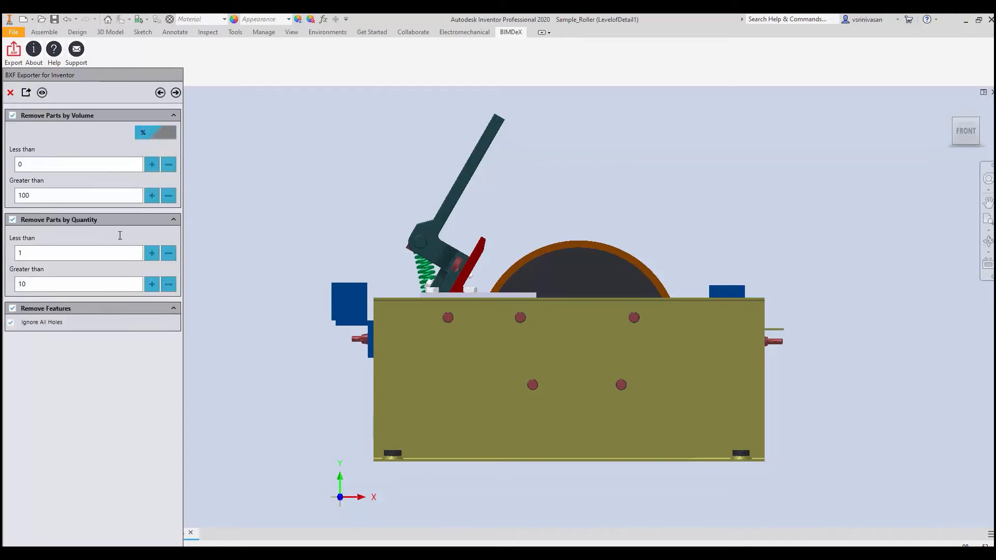
pyautogui.click(11, 93)
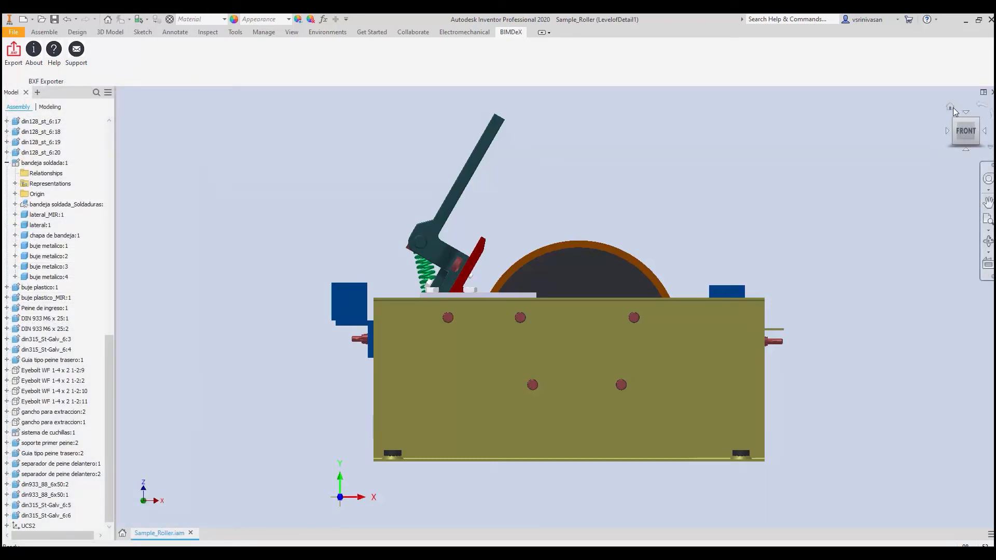
pyautogui.click(951, 108)
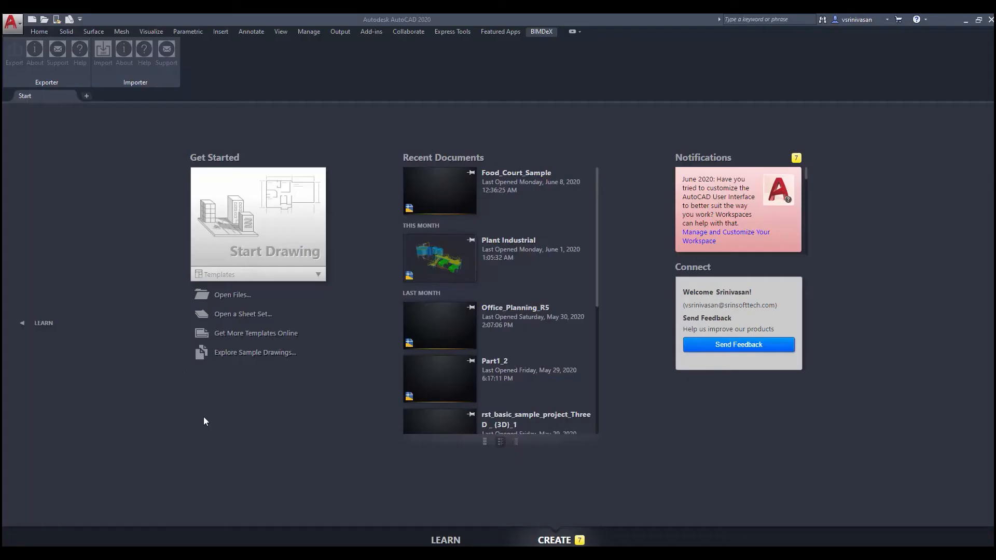
# Switch to AutoCAD, start a new drawing, and choose Sample_Roller.bxf from the Demo folder as the BIMDeX import file
pyautogui.click(265, 230)
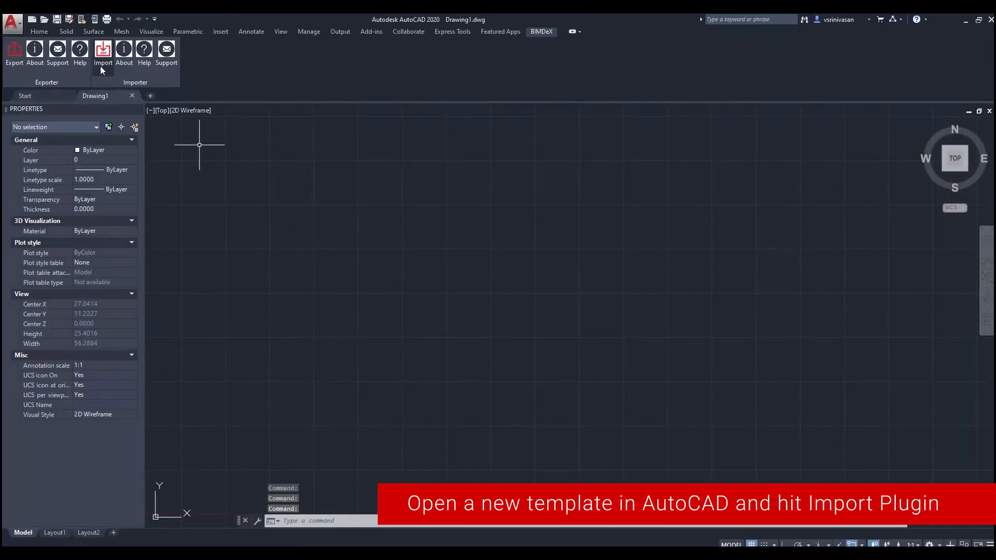
pyautogui.click(102, 54)
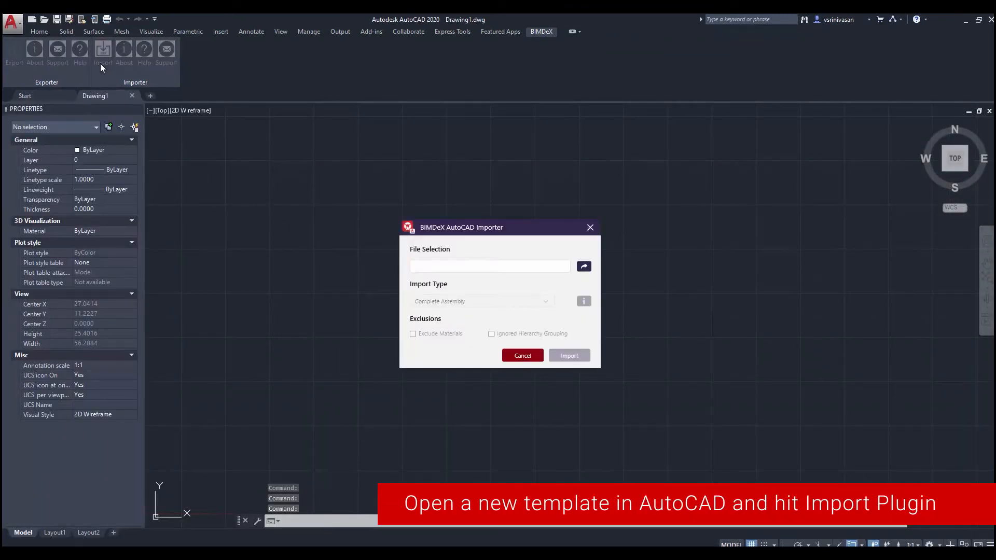
pyautogui.click(584, 266)
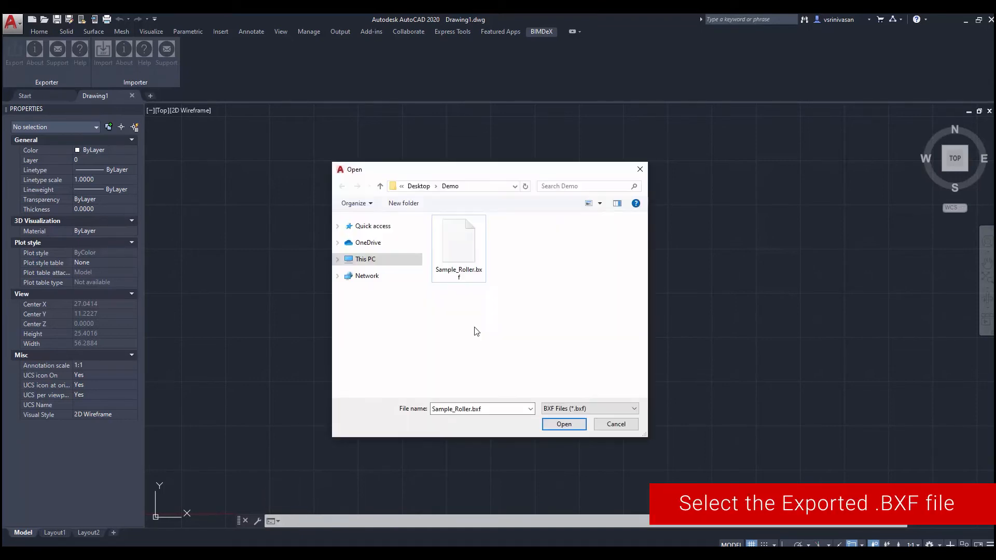
pyautogui.click(461, 272)
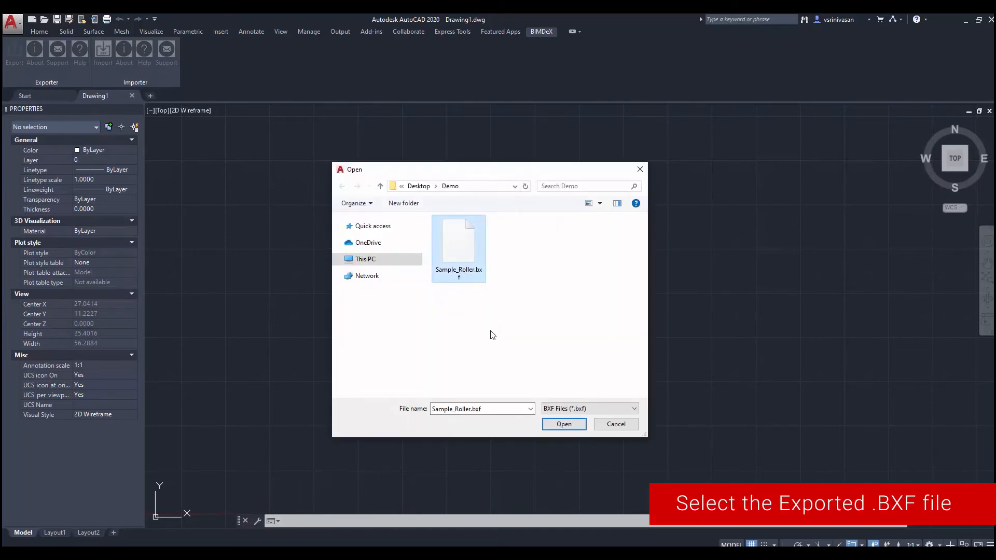
pyautogui.click(556, 427)
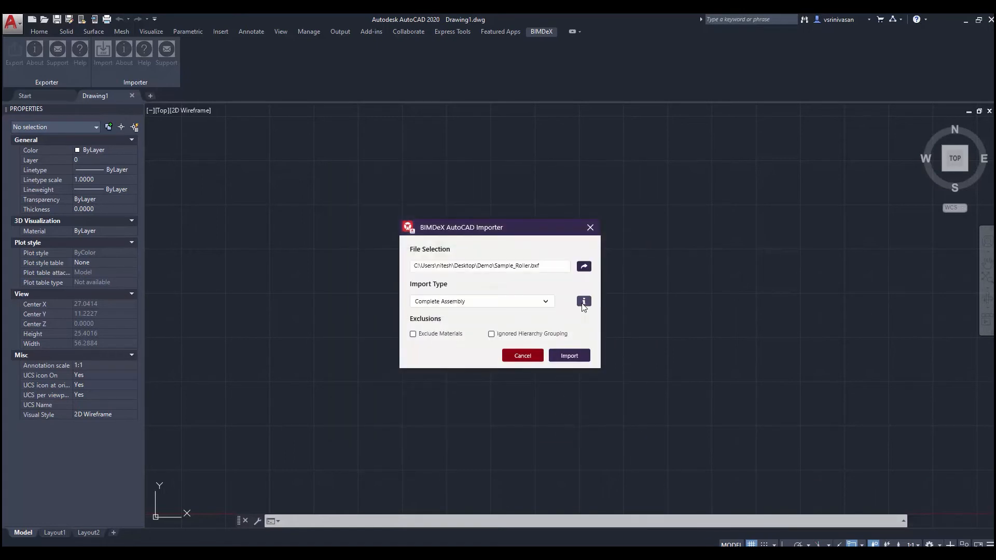
# Compare the hierarchy previews of the Flat SubAssembly, Flat Assembly and Flat Part import types, and return to Complete Assembly
pyautogui.click(584, 302)
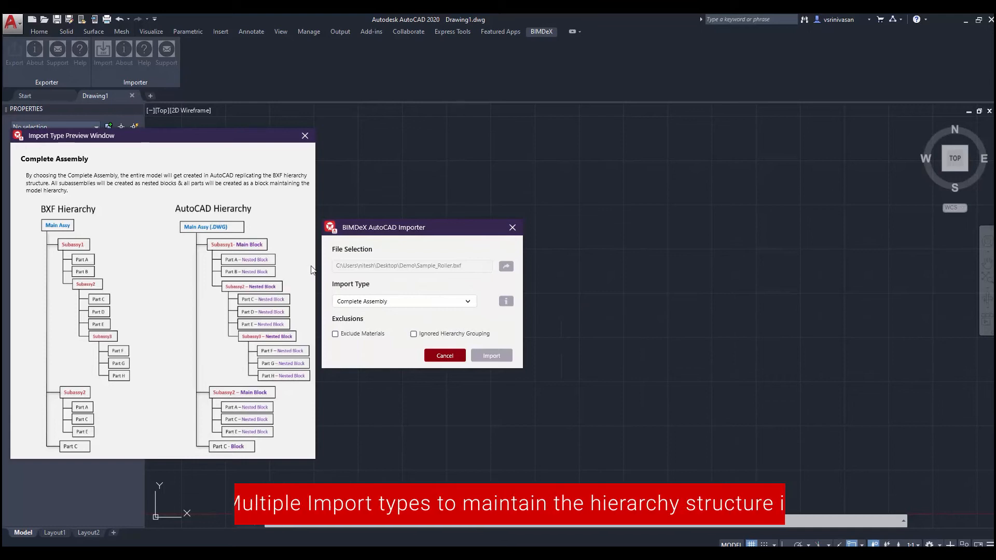
pyautogui.click(382, 301)
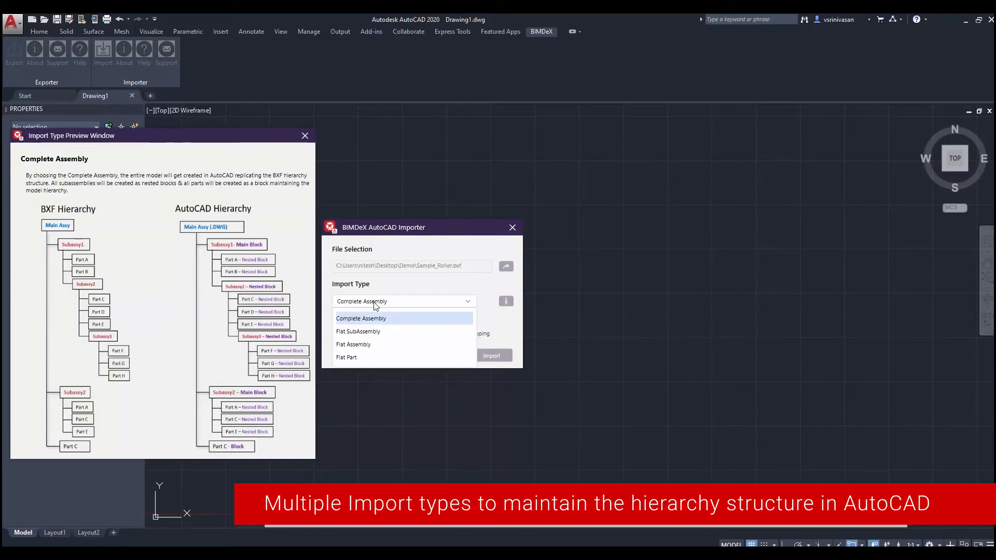
pyautogui.click(360, 332)
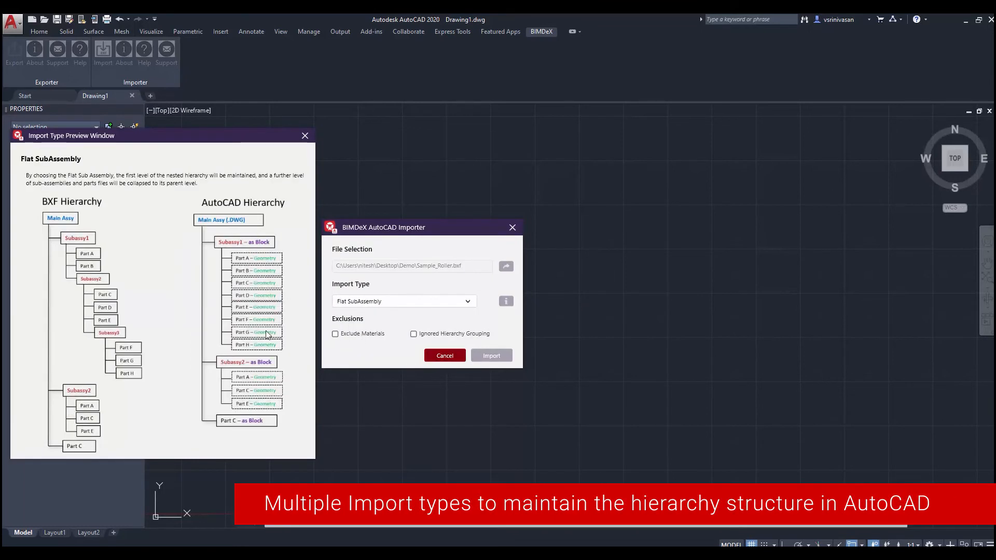
pyautogui.click(363, 303)
pyautogui.click(362, 345)
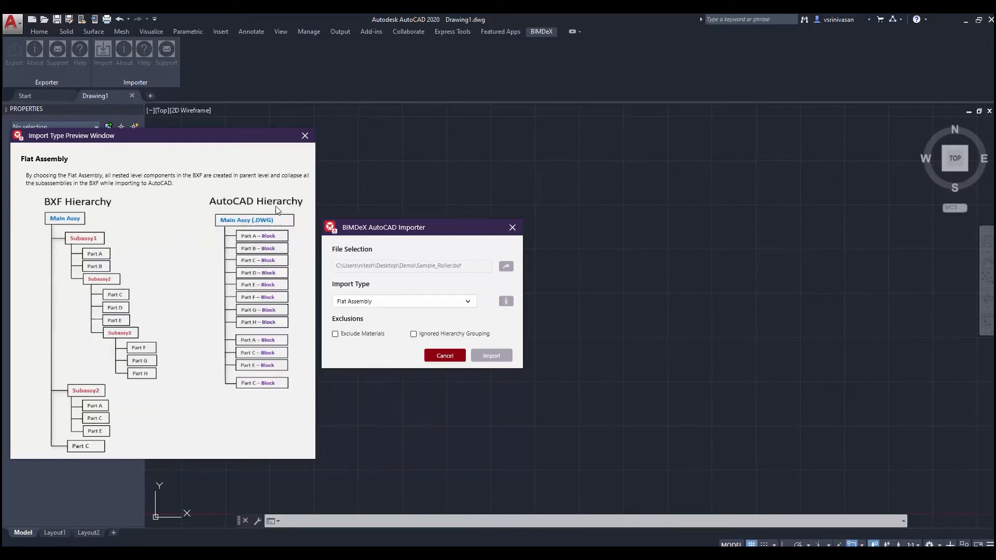
pyautogui.click(344, 303)
pyautogui.click(345, 356)
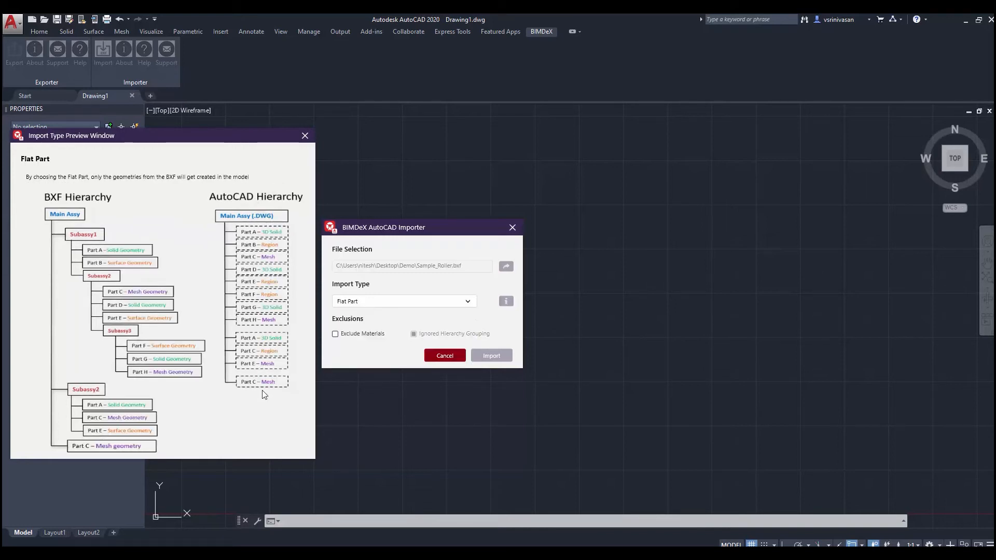
pyautogui.click(347, 301)
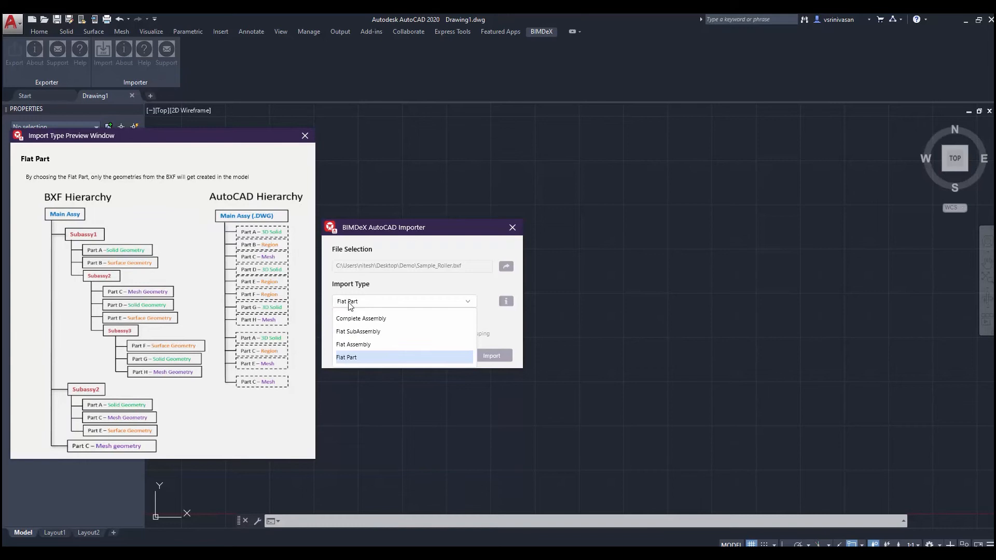
pyautogui.click(355, 319)
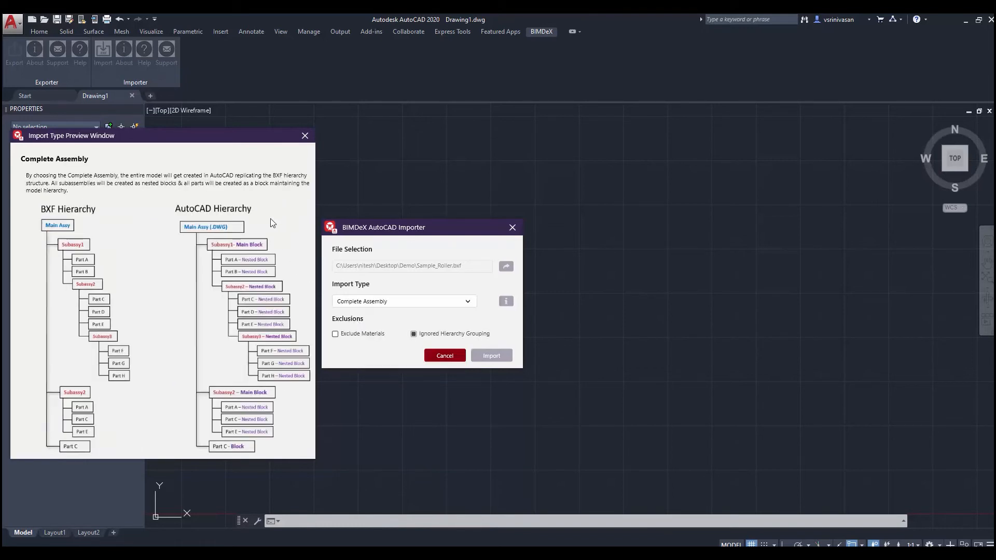
pyautogui.click(305, 136)
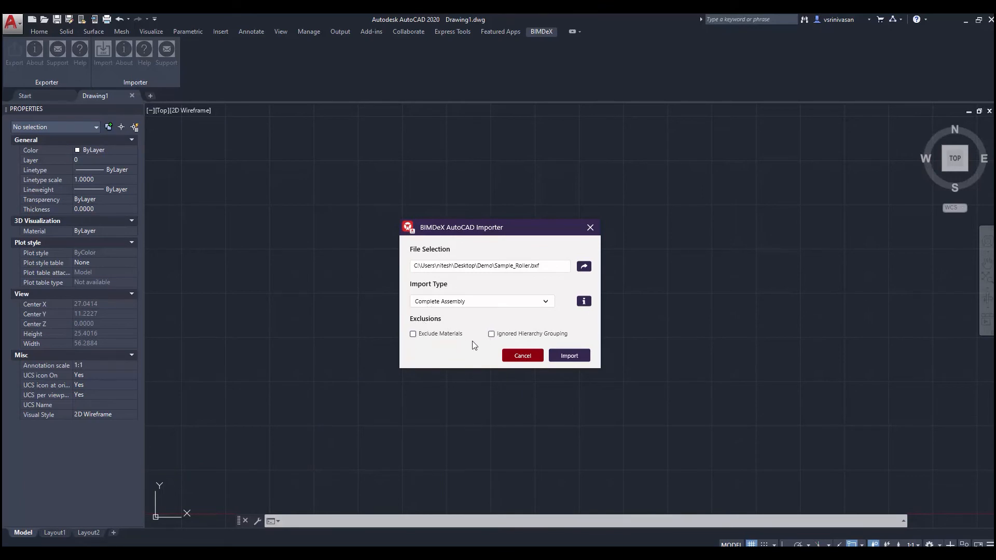
# Import Sample_Roller as a complete assembly and show it from the home view in the Shaded visual style
pyautogui.click(567, 356)
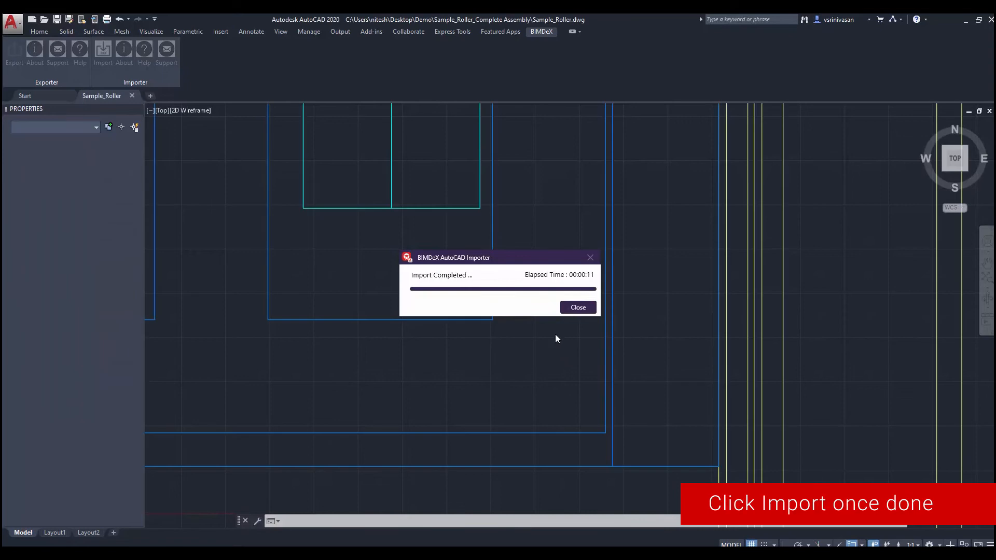
pyautogui.click(579, 308)
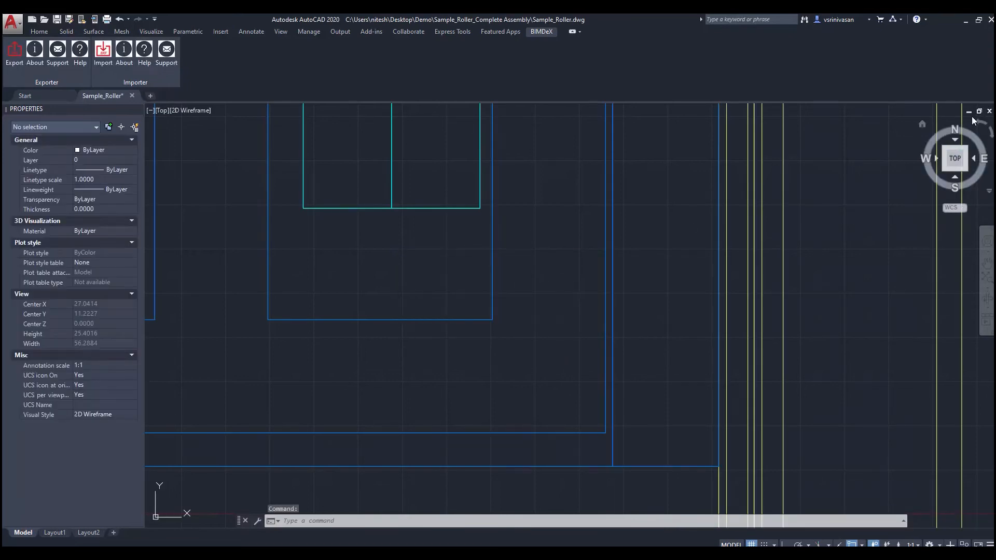
pyautogui.click(923, 124)
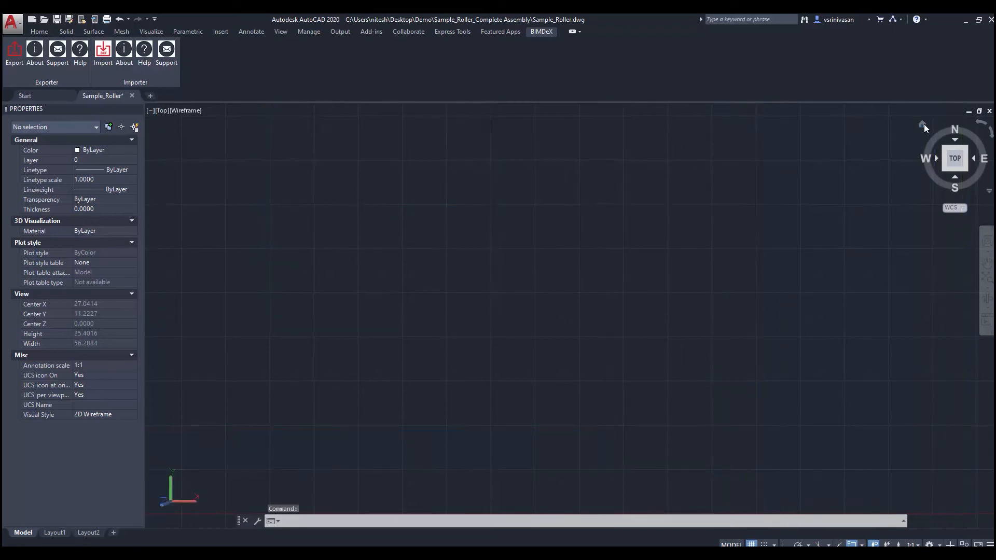
pyautogui.click(215, 111)
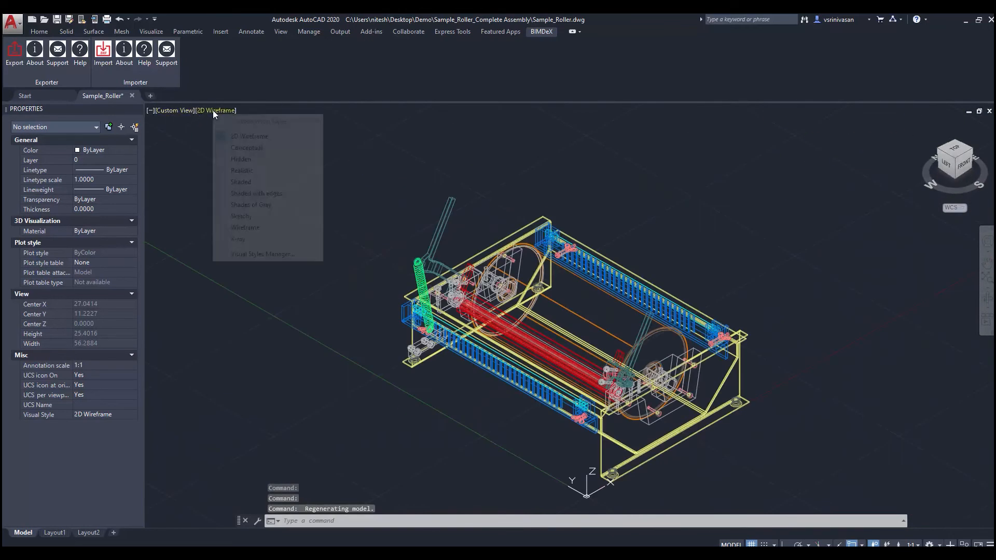
pyautogui.click(240, 182)
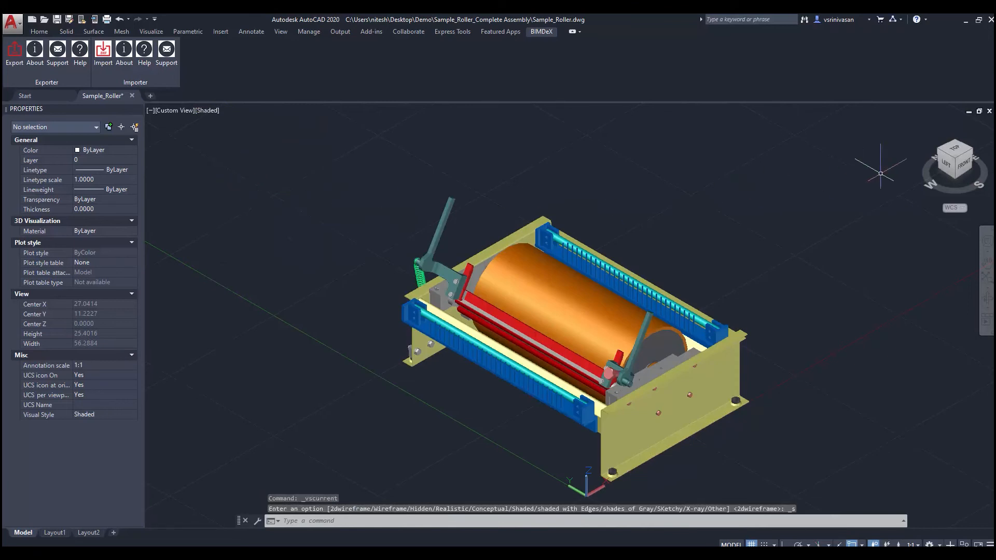
# Select the orange roller in the assembly and open its Rodillo_de_kiss_roll block definition in the Block Editor
pyautogui.click(975, 154)
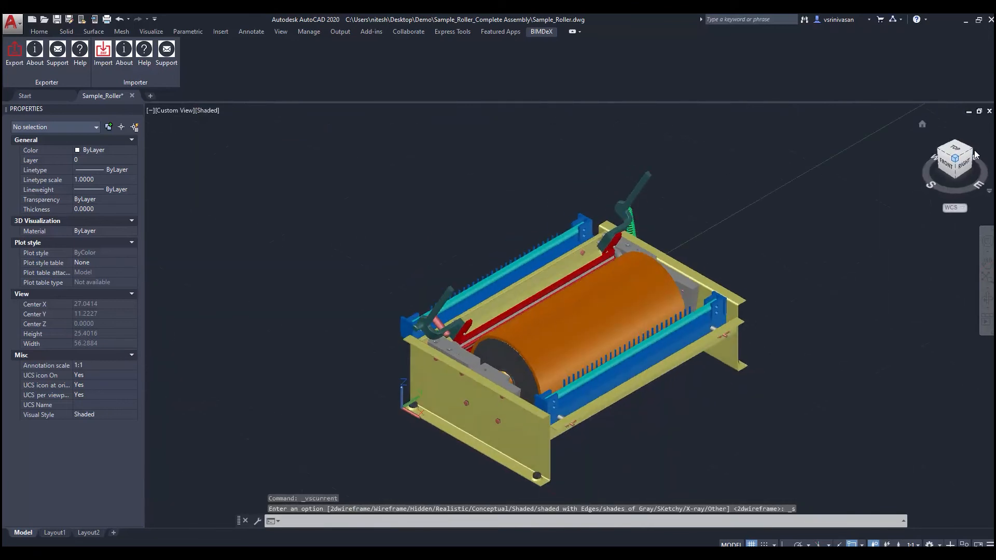
pyautogui.scroll(2, 606, 460)
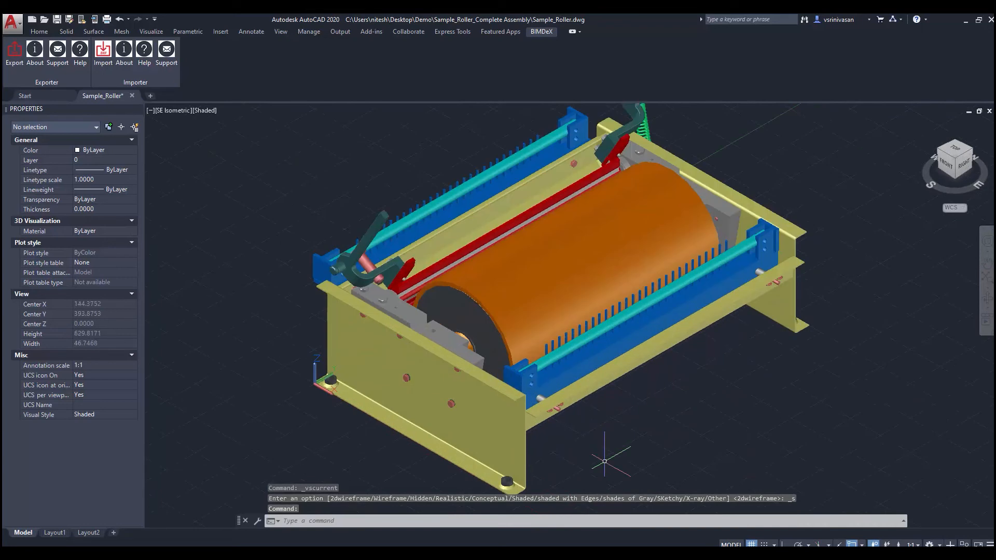
pyautogui.scroll(-5, 604, 461)
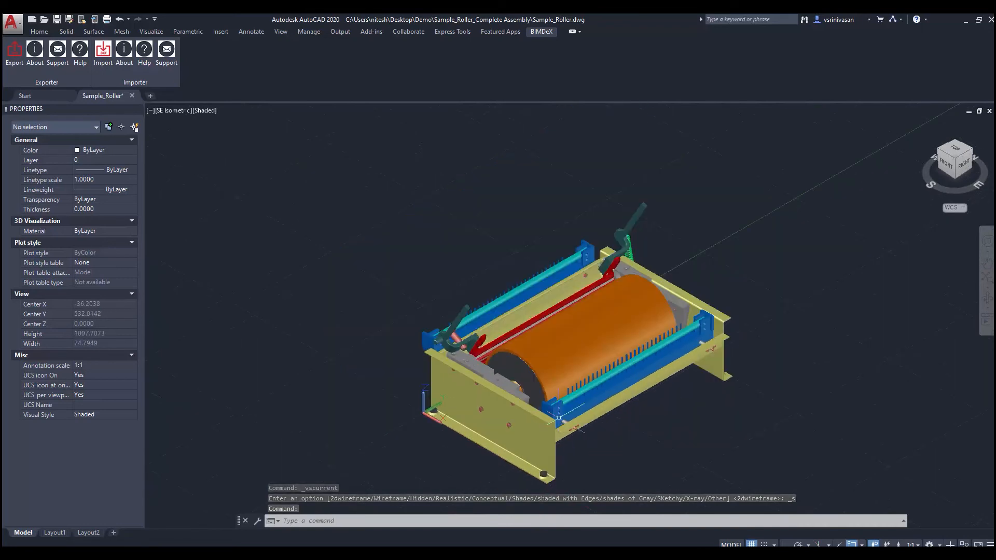
pyautogui.click(551, 357)
pyautogui.click(541, 348)
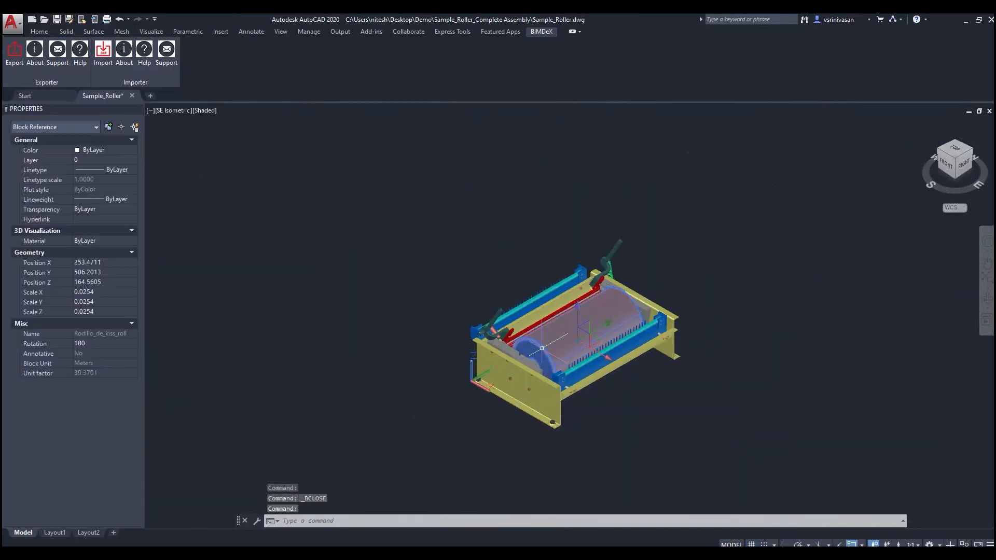
pyautogui.write('bedit')
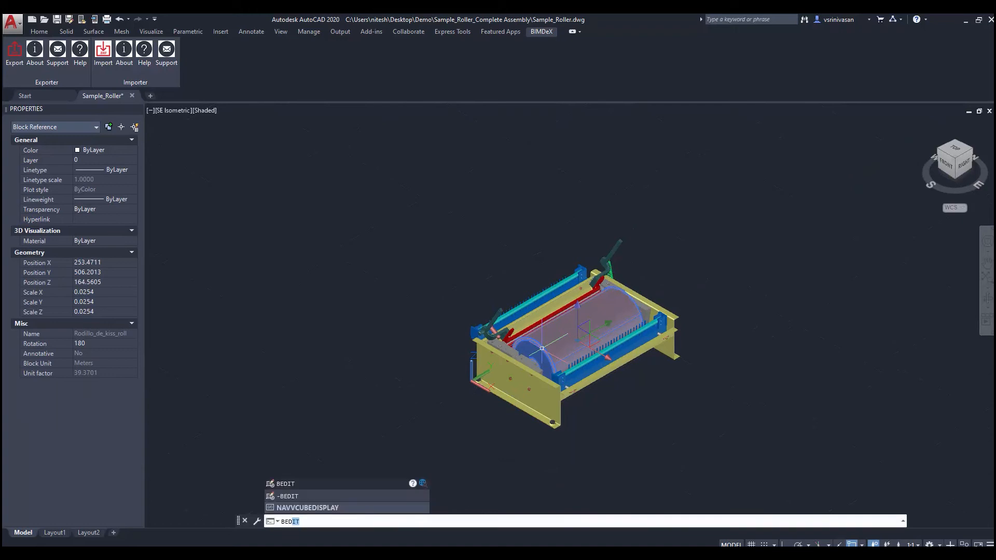
pyautogui.press('Return')
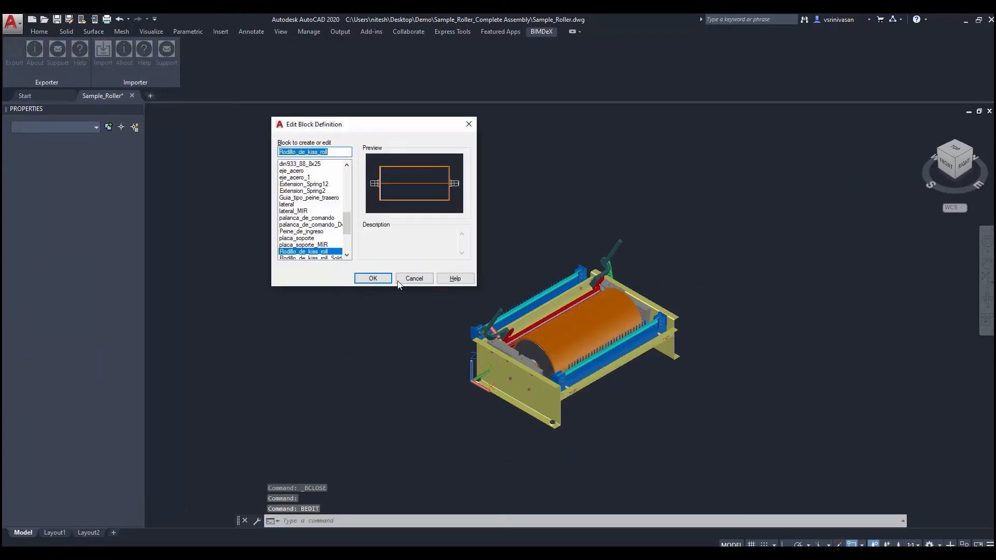
pyautogui.click(384, 278)
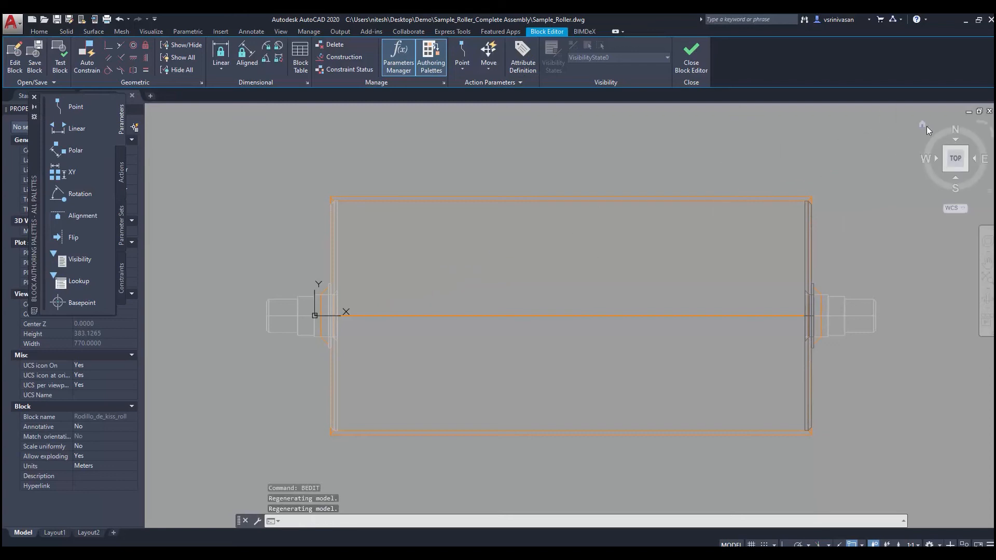
# Show the roller block from the home view in Shaded style and examine its attributes in the Parameters Manager
pyautogui.click(926, 126)
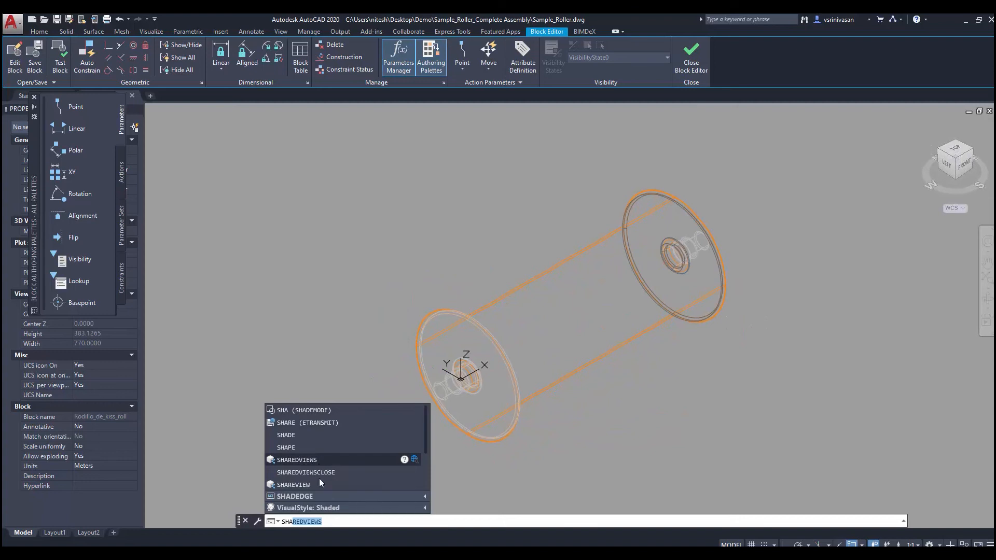
pyautogui.click(301, 508)
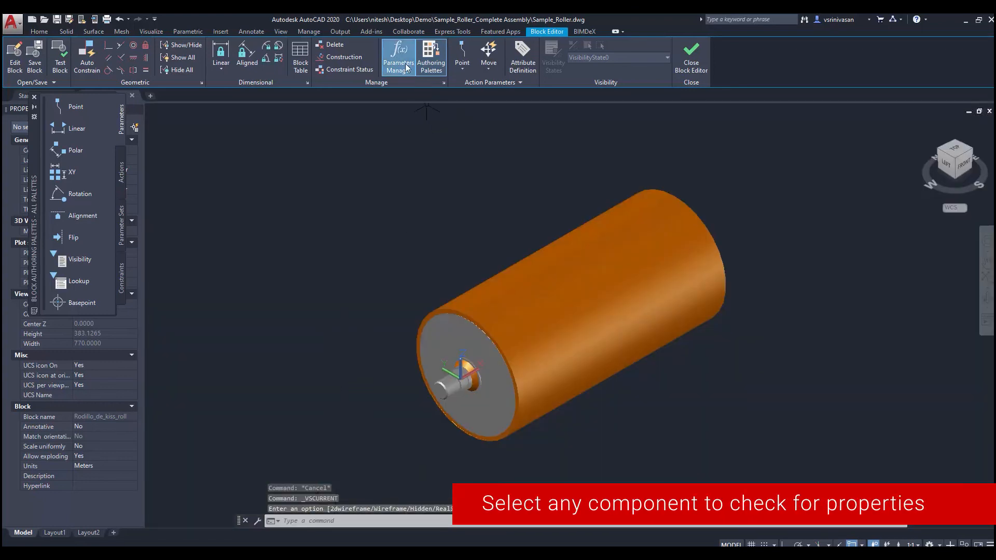
pyautogui.click(389, 66)
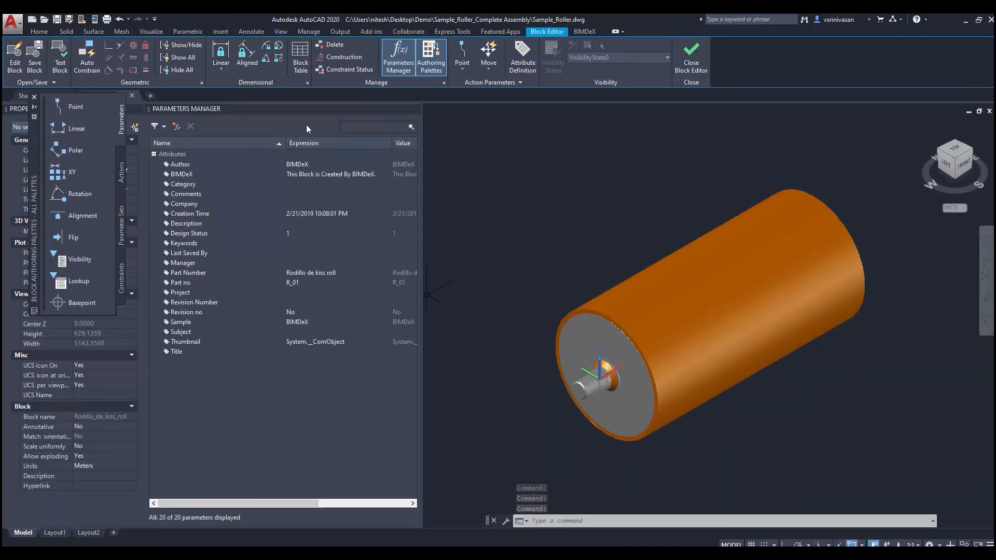
pyautogui.click(418, 110)
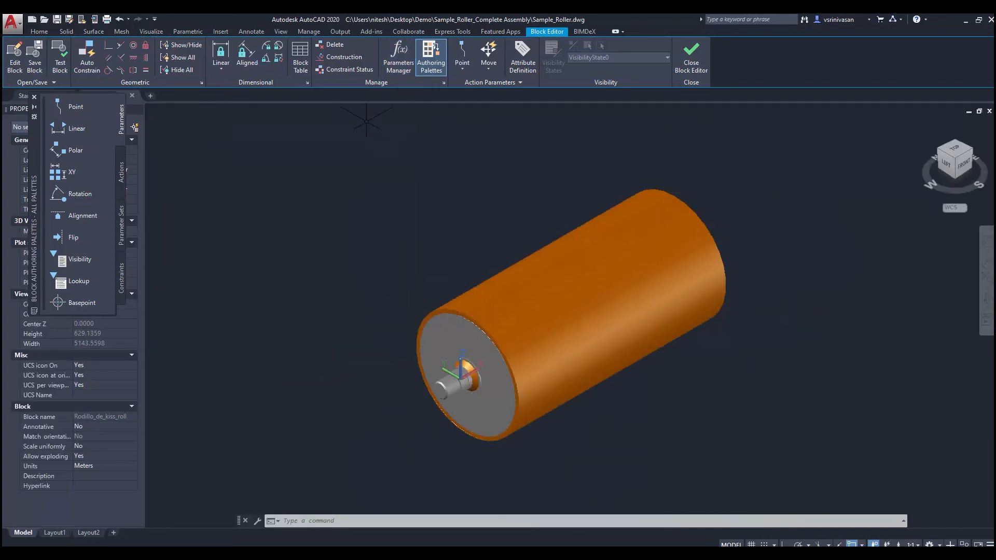
# Close the Block Editor for the roller block and discard the unsaved changes
pyautogui.click(697, 58)
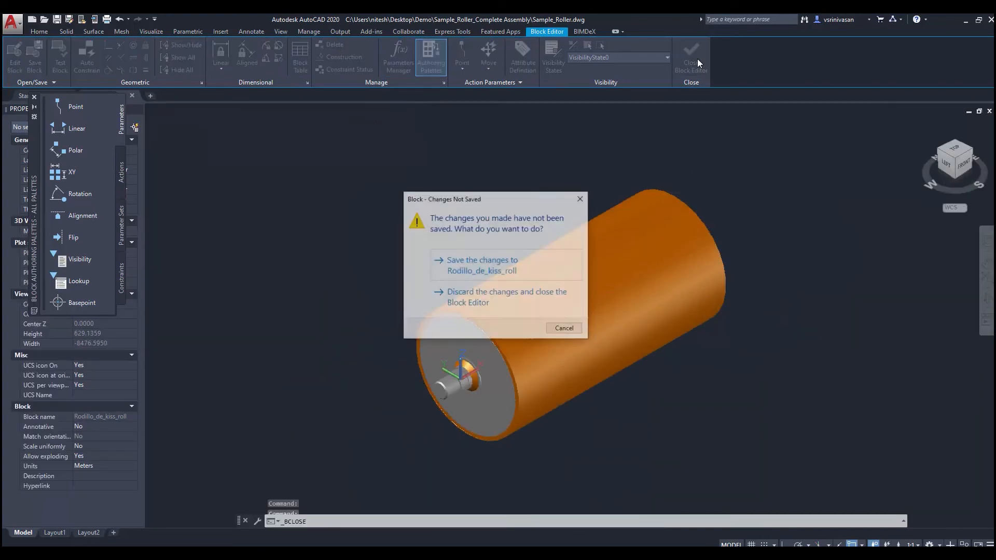
pyautogui.click(502, 295)
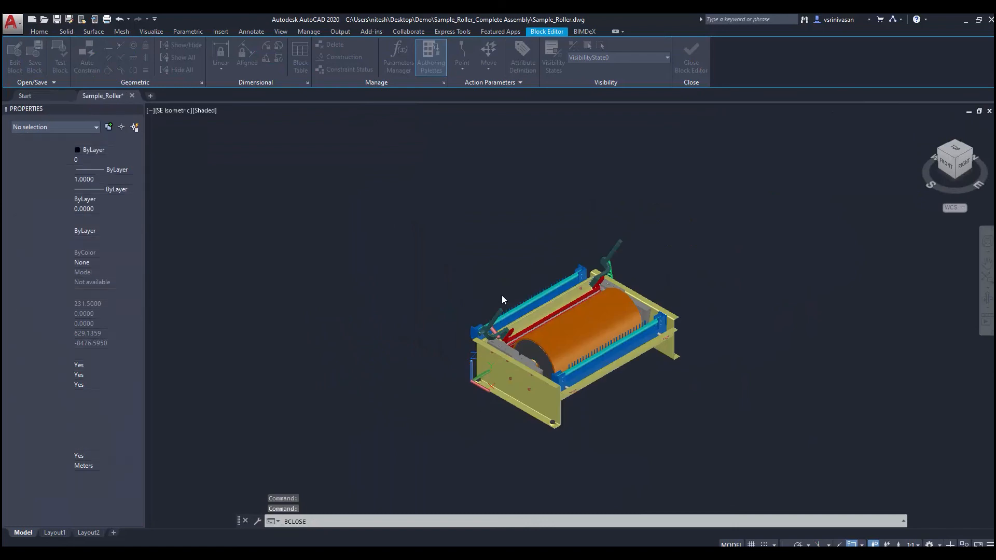
# Show Sample_Roller from the front in both AutoCAD and Inventor and compare the two models side by side
pyautogui.scroll(1, 516, 414)
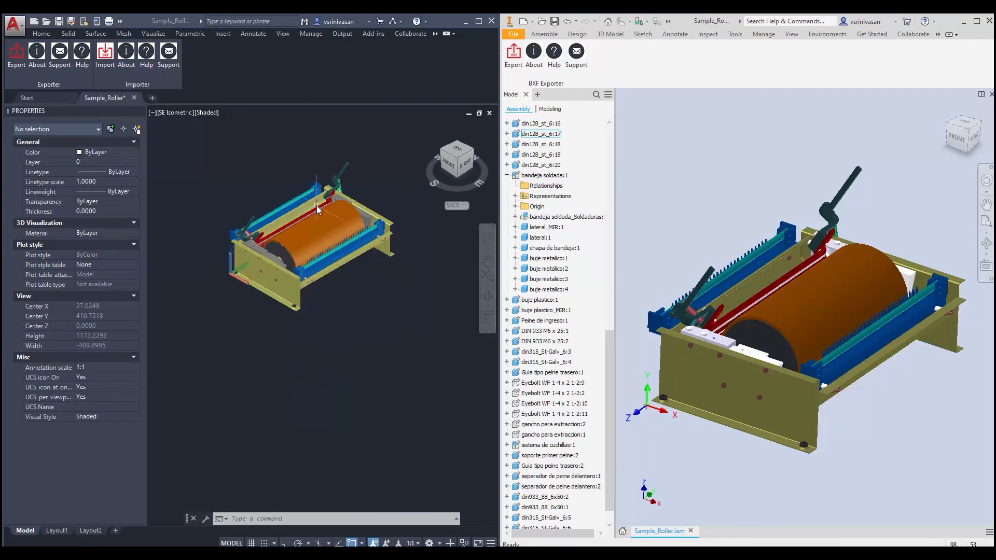
pyautogui.scroll(1, 316, 206)
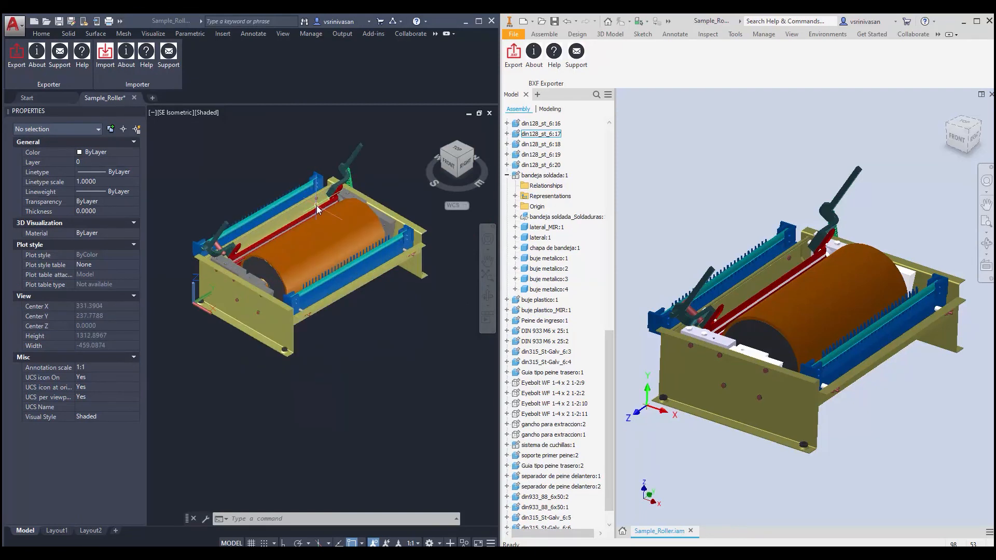
pyautogui.click(449, 166)
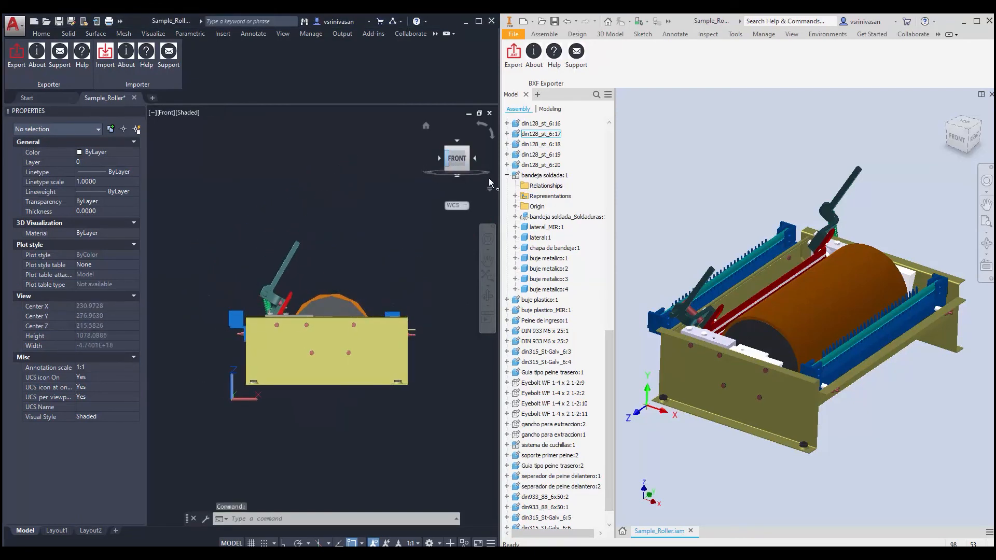
pyautogui.click(954, 138)
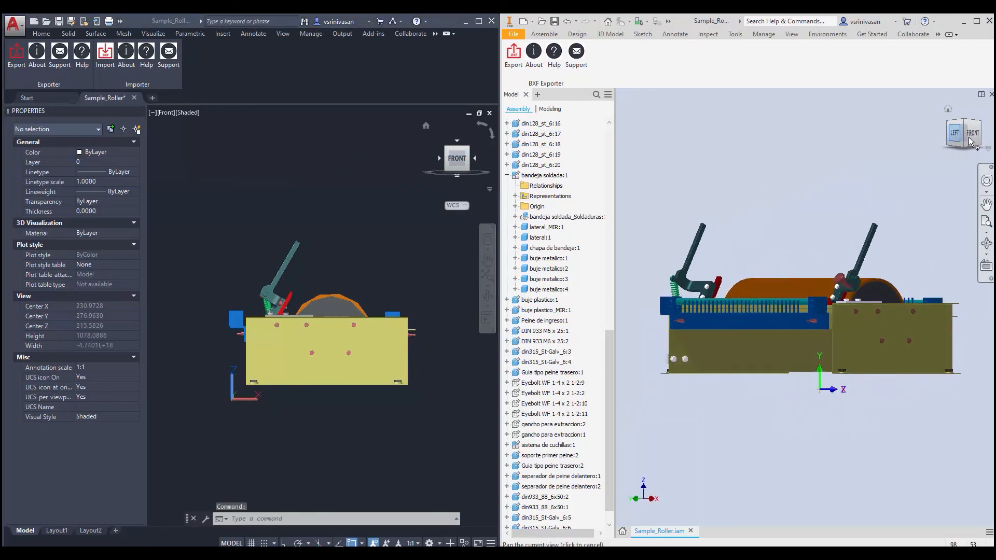
pyautogui.click(978, 136)
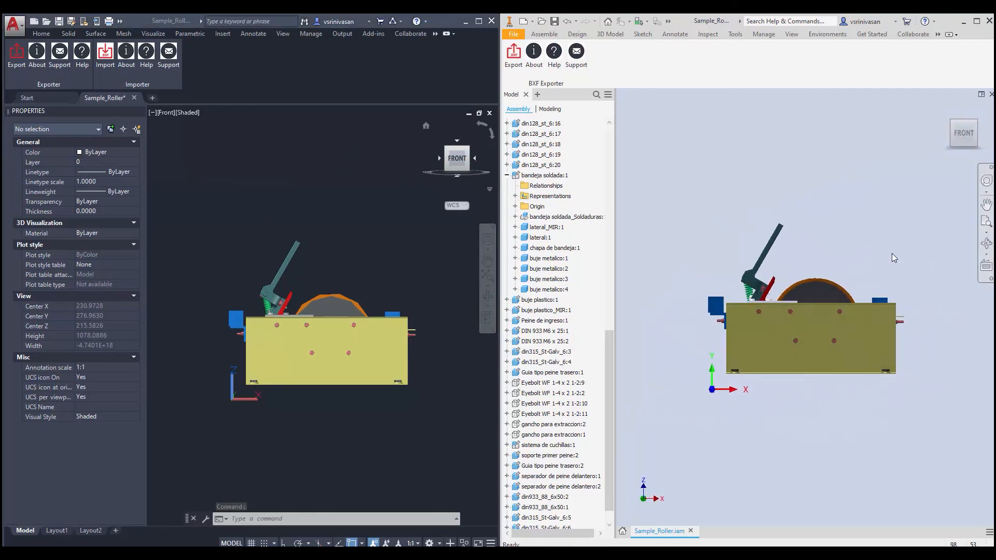
pyautogui.scroll(5, 874, 268)
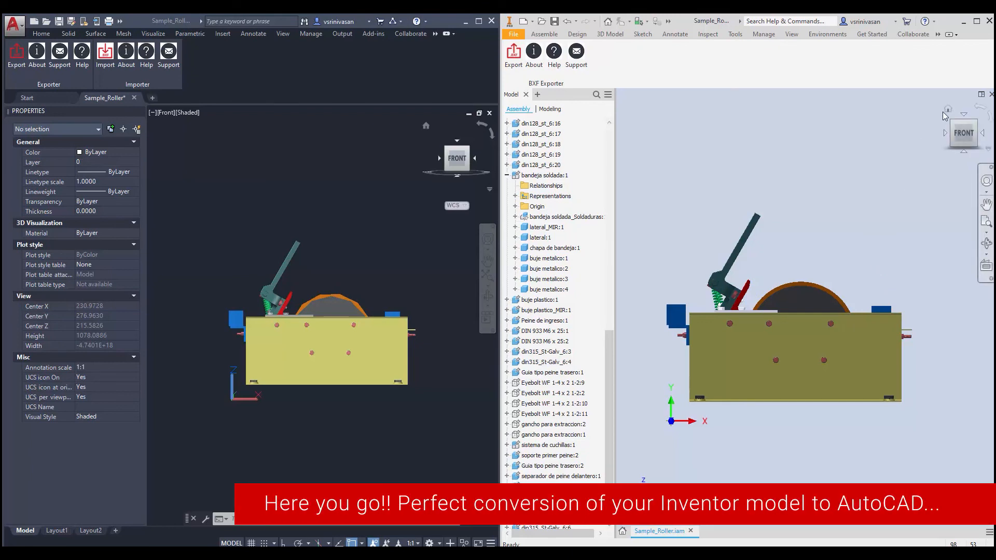
# Return the Inventor model to its home view and set the AutoCAD model to the matching SE Isometric view for comparison
pyautogui.click(947, 111)
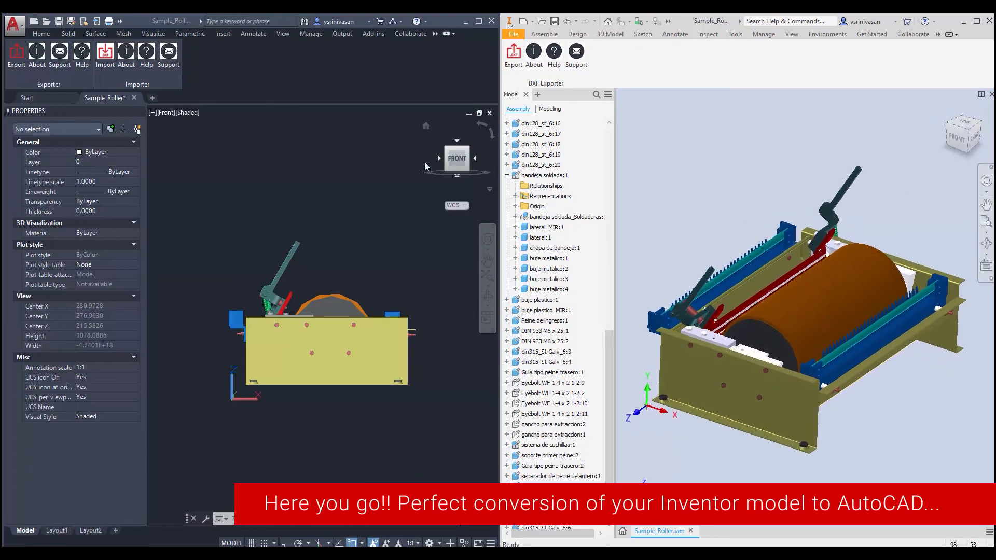
pyautogui.click(427, 126)
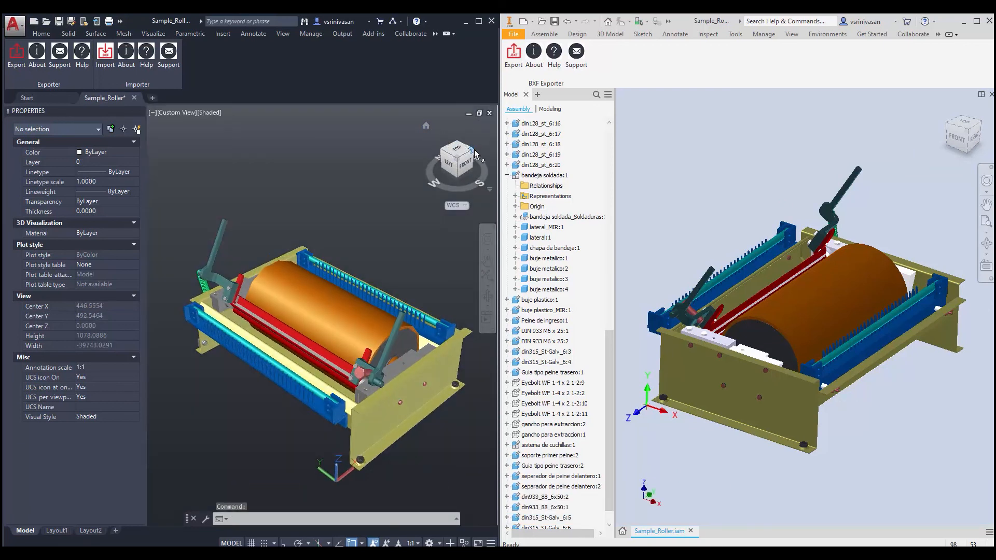
pyautogui.click(465, 151)
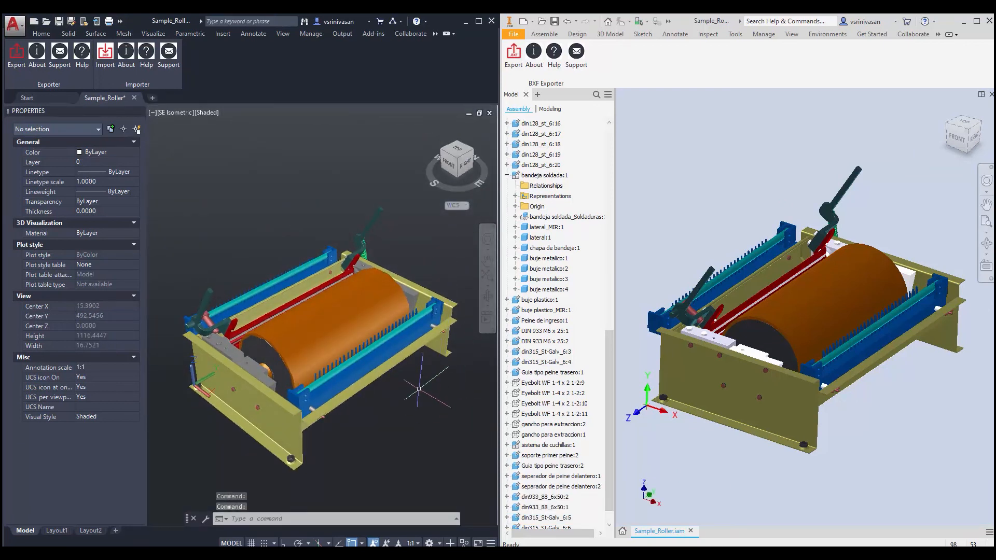